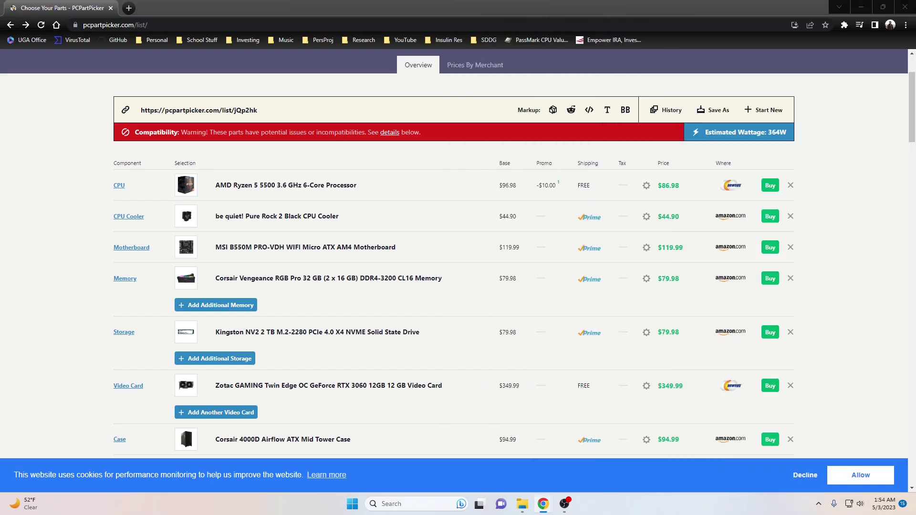
# Step: Dock the 'How to Build a Deep Learning Machine' video into the parts-list window at its 34:23 CPU cooler section
pyautogui.moveTo(907, 90); pyautogui.dragTo(457, 13)
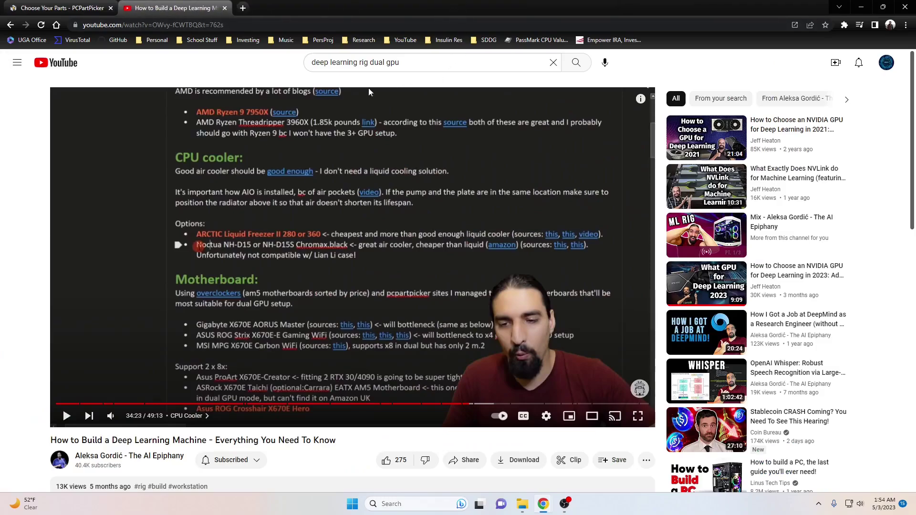
pyautogui.scroll(-3, 275, 215)
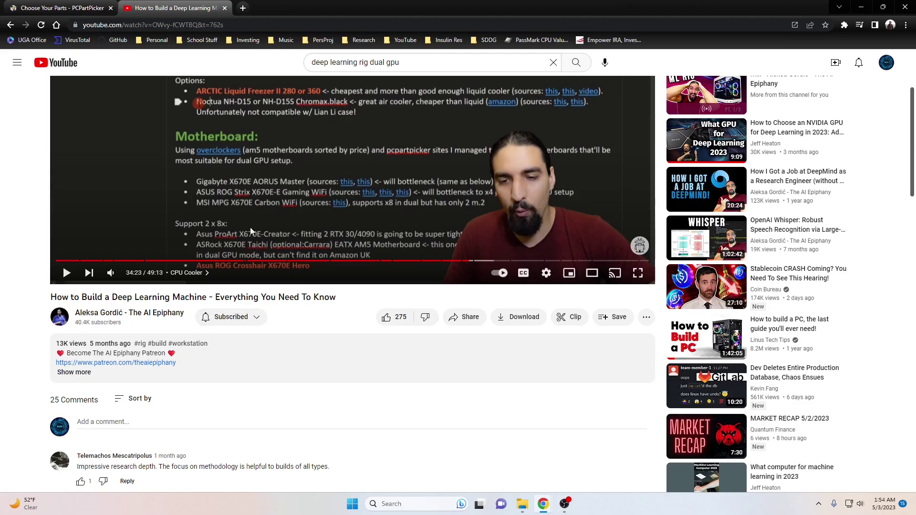
pyautogui.scroll(3, 391, 191)
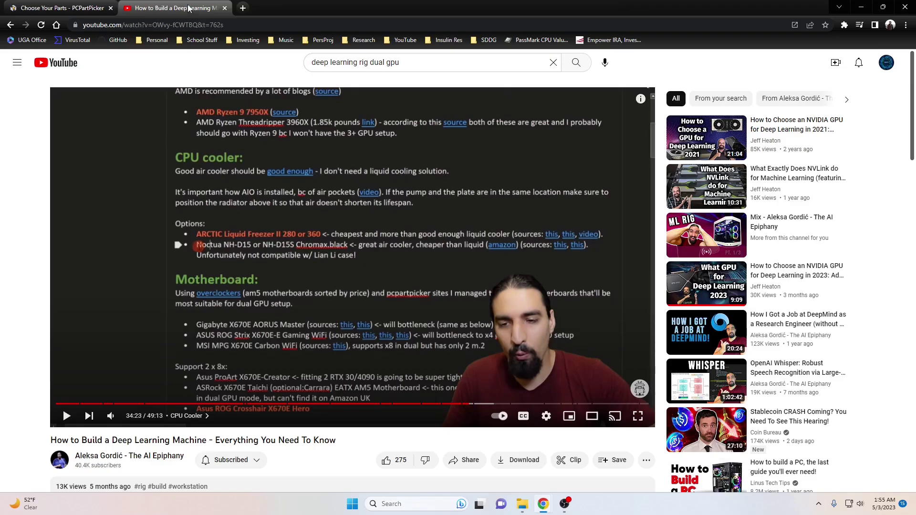
# Step: Detach the YouTube tab and open the description of 'How to Choose an NVIDIA GPU for Deep Learning in 2021'
pyautogui.moveTo(188, 8); pyautogui.dragTo(402, 13)
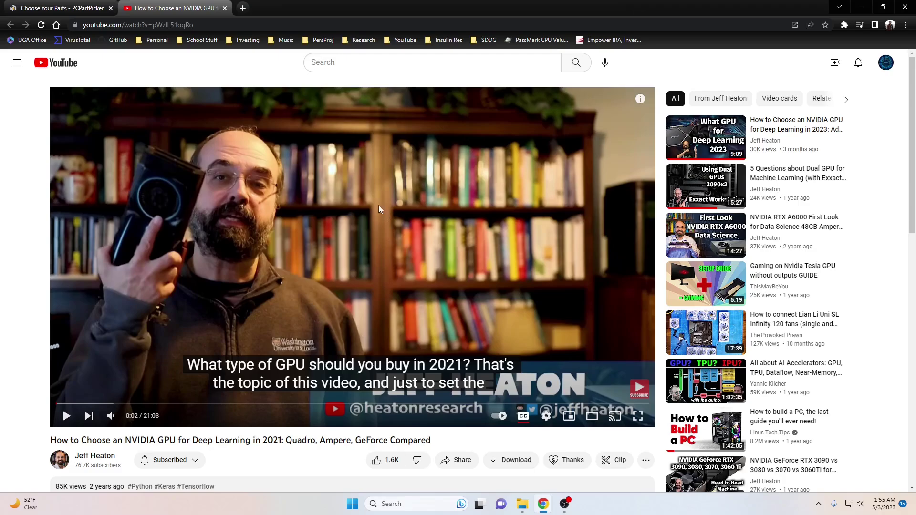
pyautogui.scroll(-1, 345, 146)
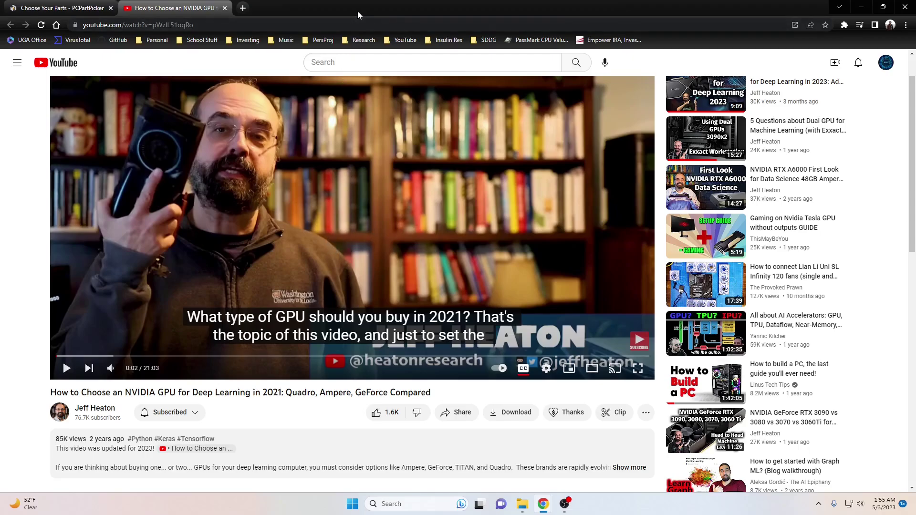
# Step: Hide the video window, bring back the parts list, and scroll to its $1039.57 total and back up
pyautogui.press('super+d')
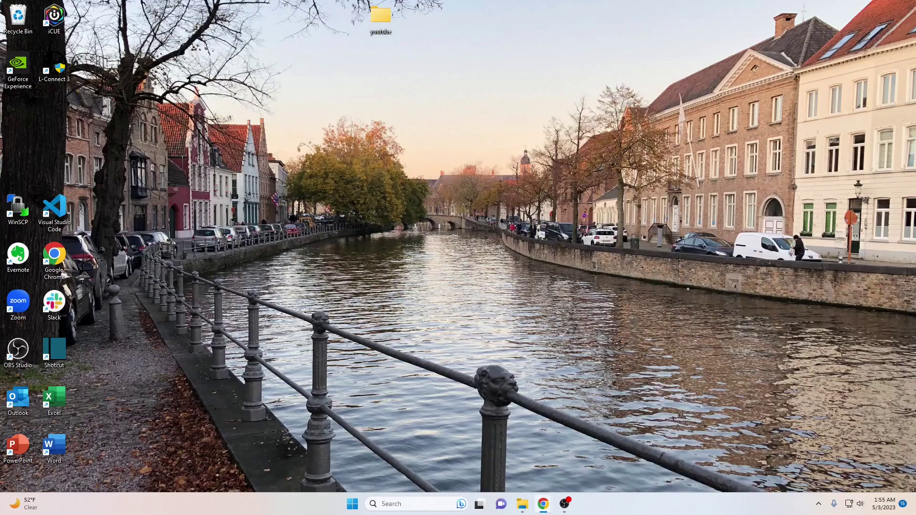
pyautogui.hotkey('alt', 'Tab')
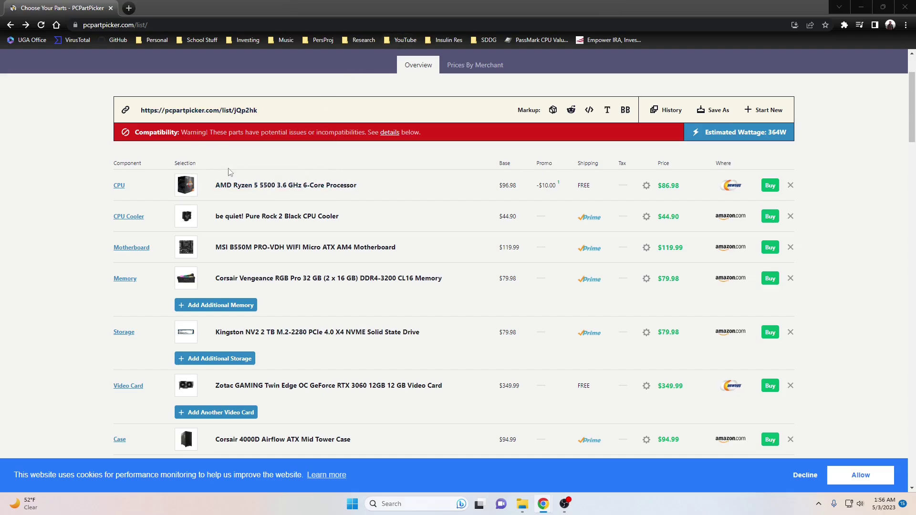
pyautogui.scroll(2, 222, 167)
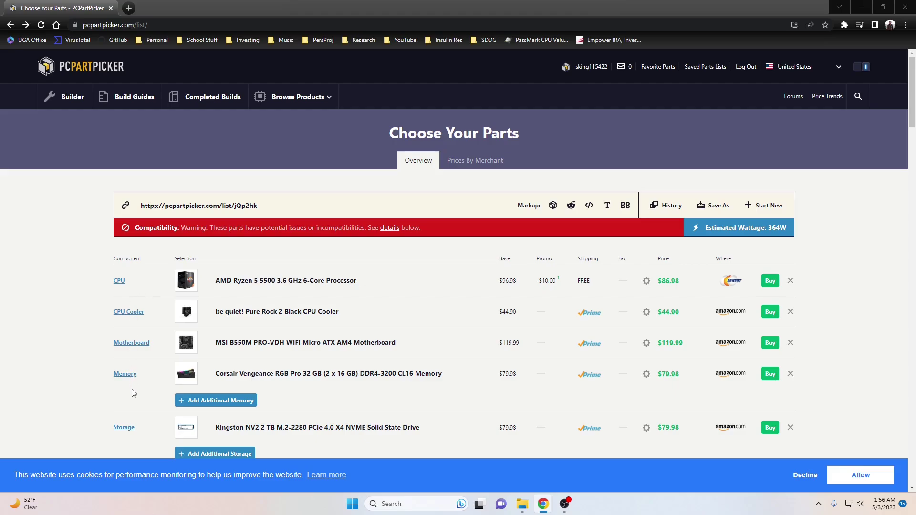
pyautogui.scroll(-7, 670, 353)
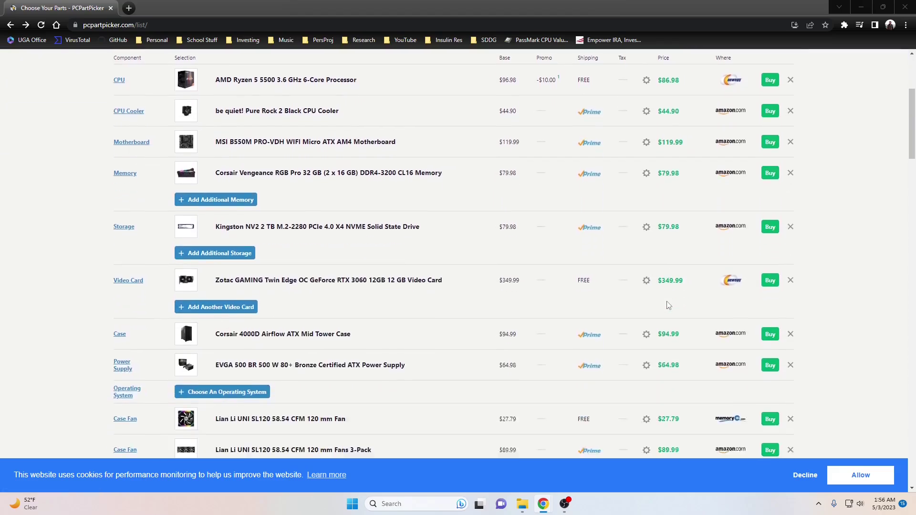
pyautogui.scroll(-3, 673, 339)
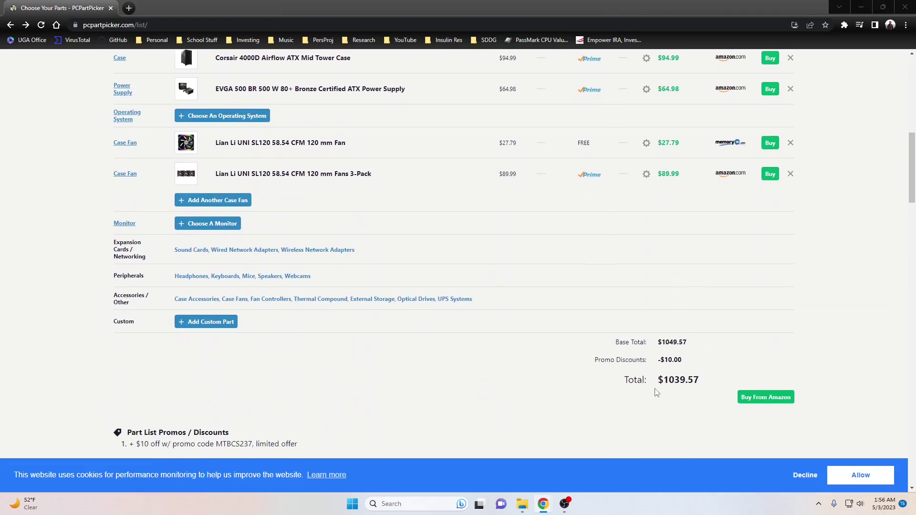
pyautogui.scroll(5, 716, 357)
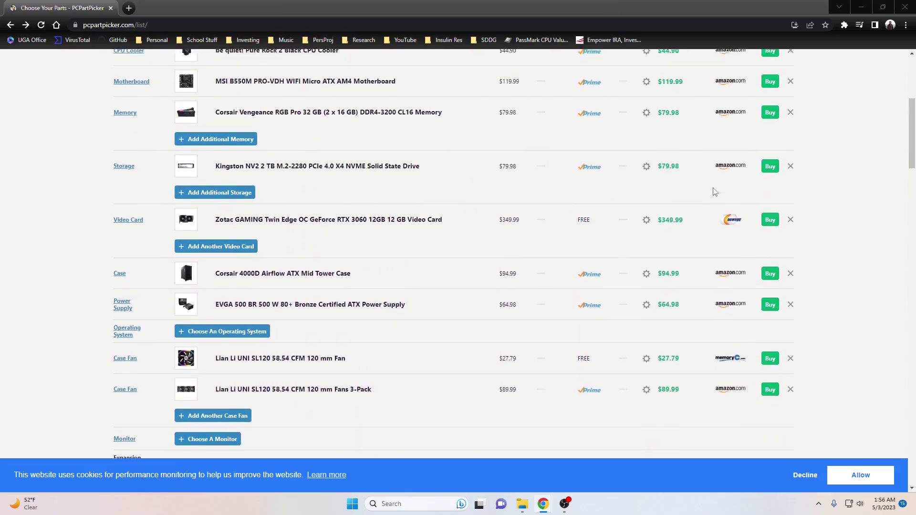
pyautogui.scroll(5, 715, 192)
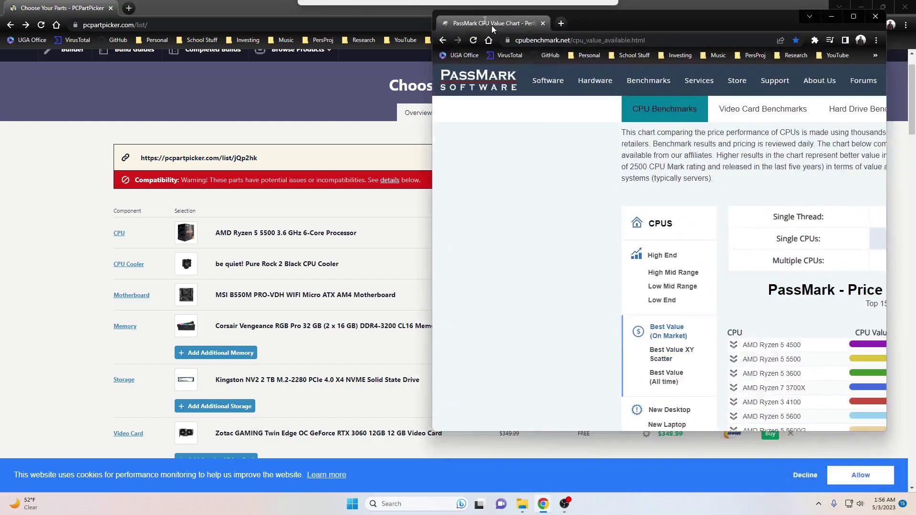
# Step: Dock the PassMark CPU Value Chart tab and scroll to the Ryzen 5 5500 ranked second at 202.3
pyautogui.moveTo(492, 25); pyautogui.dragTo(411, 17)
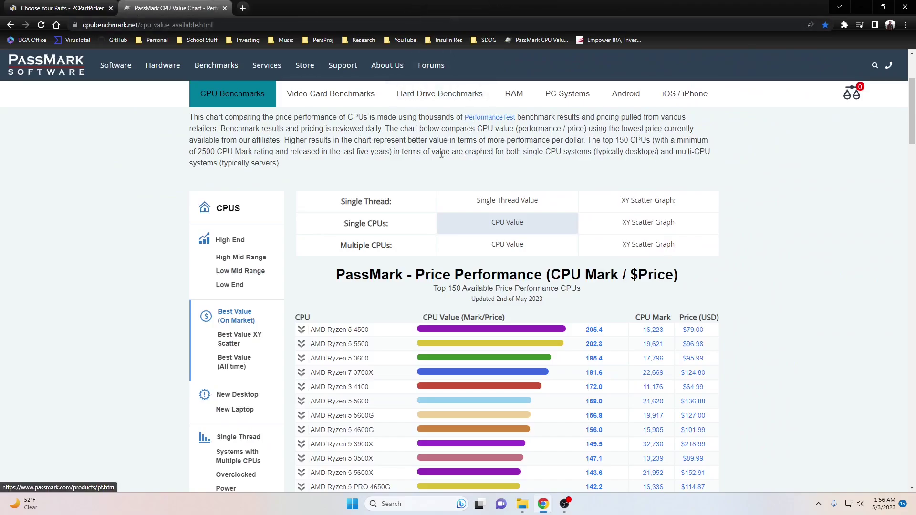
pyautogui.scroll(-1, 451, 249)
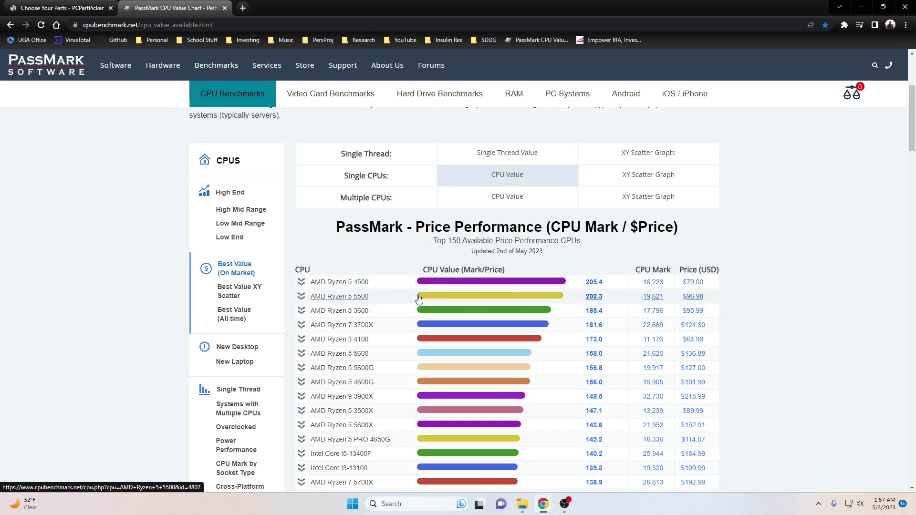
# Step: Switch back to the Choose Your Parts tab, showing the Ryzen 5 5500 at $86.98
pyautogui.click(35, 12)
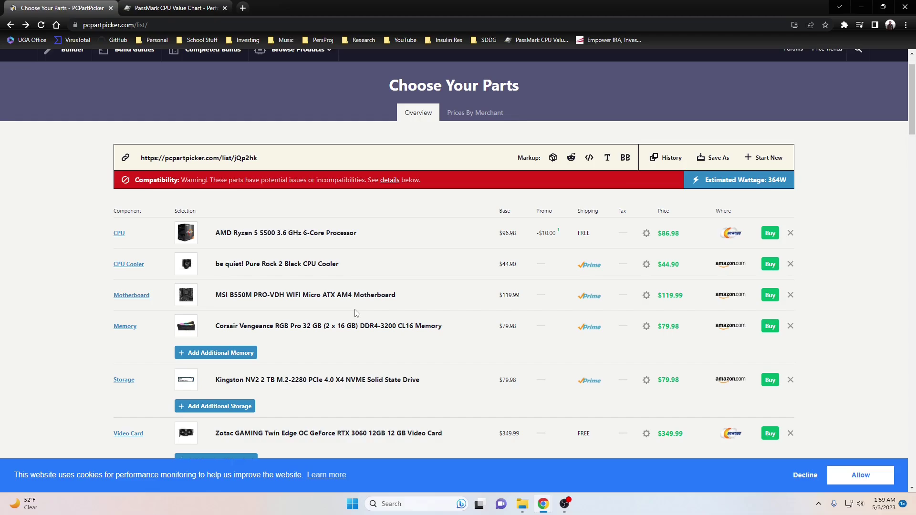
# Step: Open the MSI B550M PRO-VDH WIFI page and scroll through its specs and 4.7-rated reviews
pyautogui.click(330, 297)
pyautogui.scroll(-20, 365, 232)
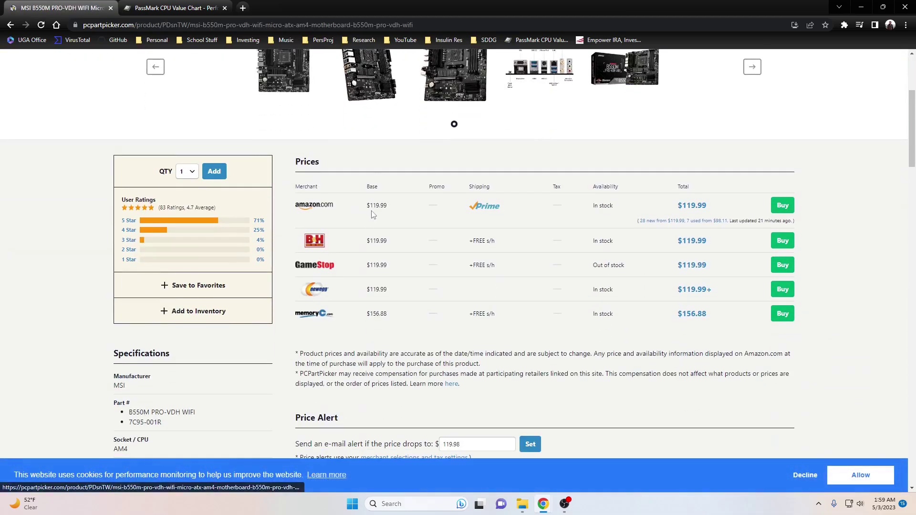
pyautogui.scroll(-4, 224, 220)
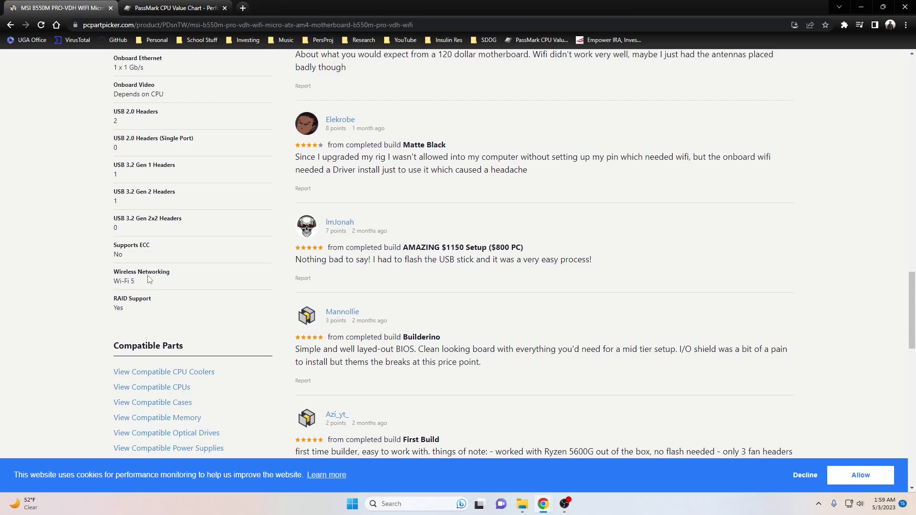
pyautogui.scroll(5, 196, 271)
pyautogui.scroll(4, 213, 271)
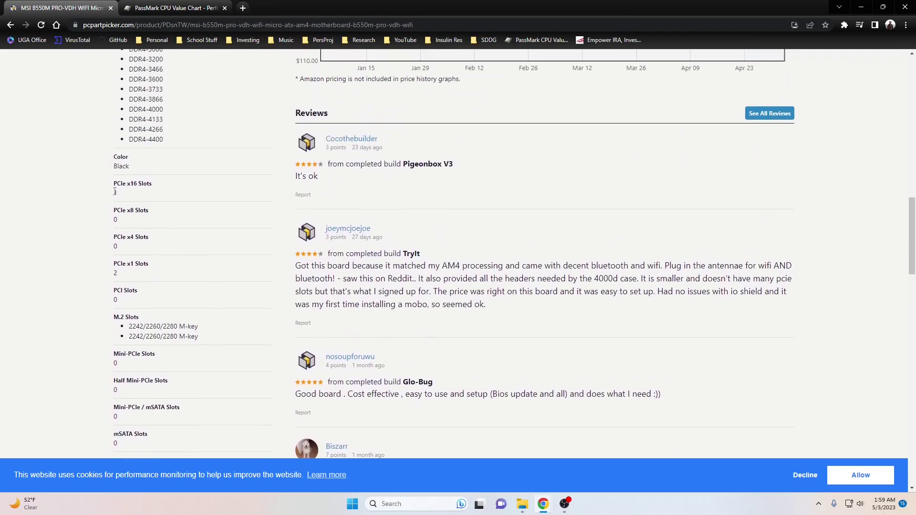
pyautogui.scroll(16, 499, 242)
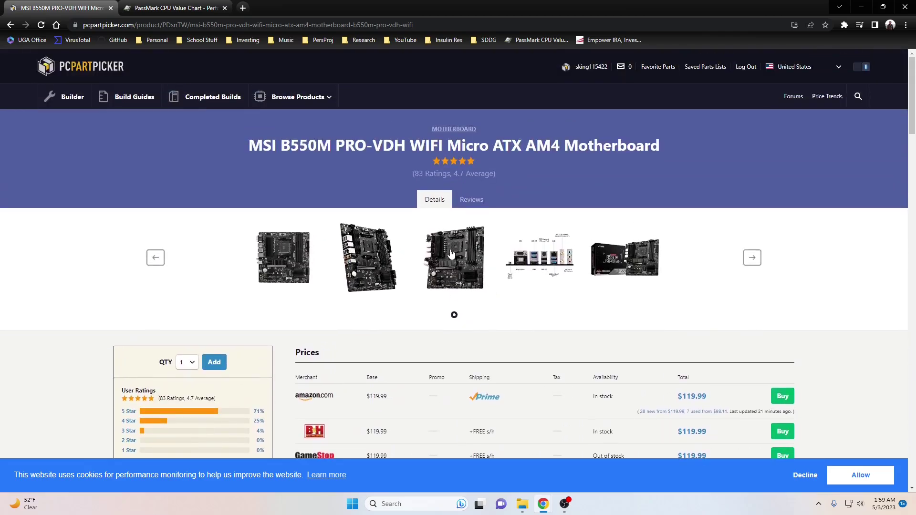
# Step: Page through the motherboard's enlarged photos, including the rear I/O diagram, then check its $119.99 merchant prices
pyautogui.click(452, 254)
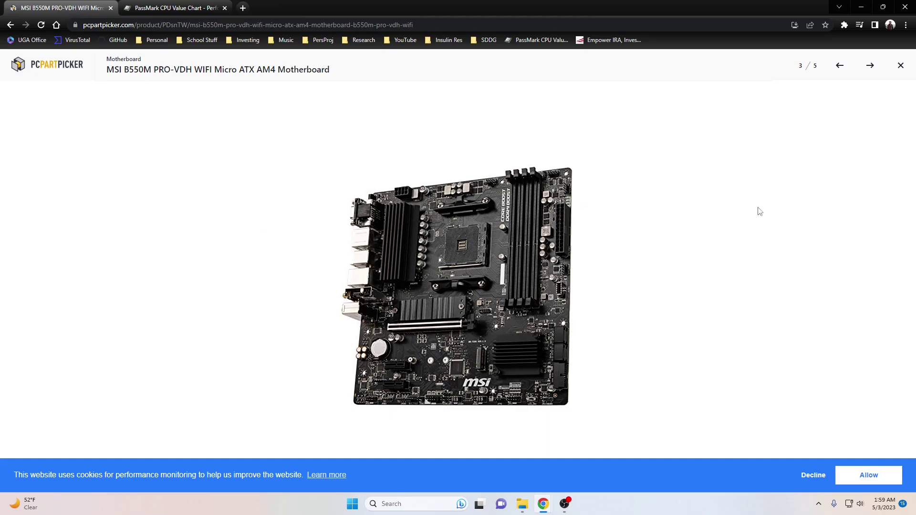
pyautogui.click(878, 67)
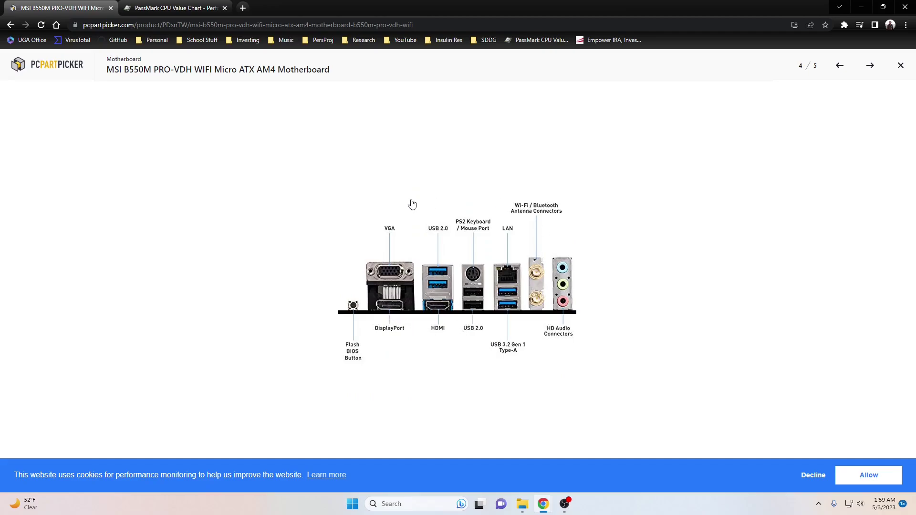
pyautogui.click(871, 66)
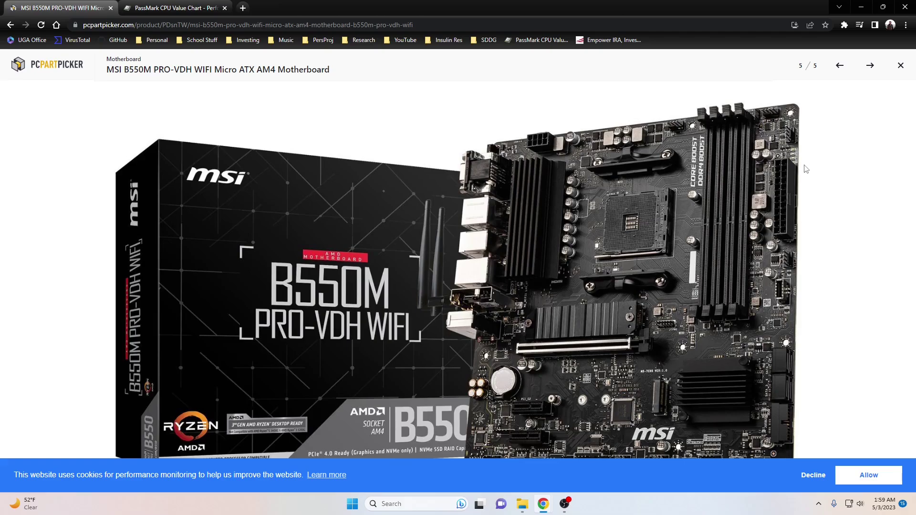
pyautogui.click(910, 70)
pyautogui.scroll(-2, 562, 214)
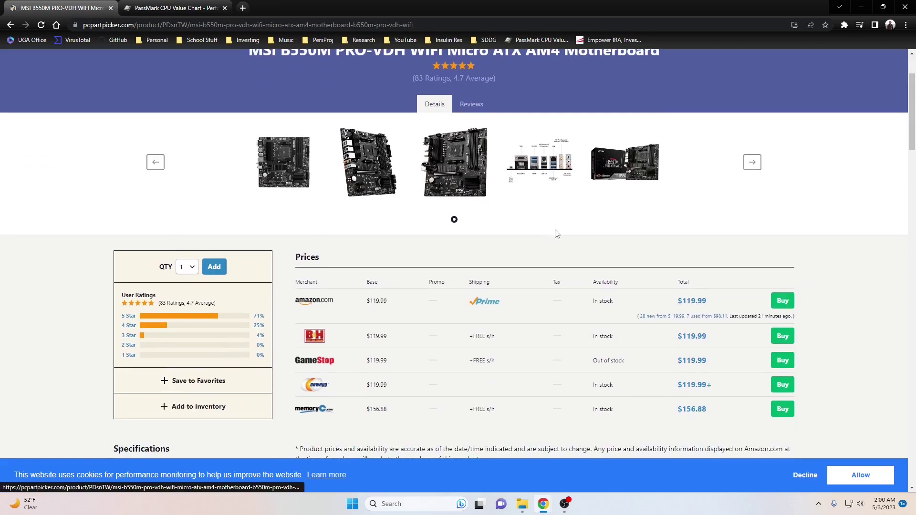
pyautogui.scroll(1, 561, 214)
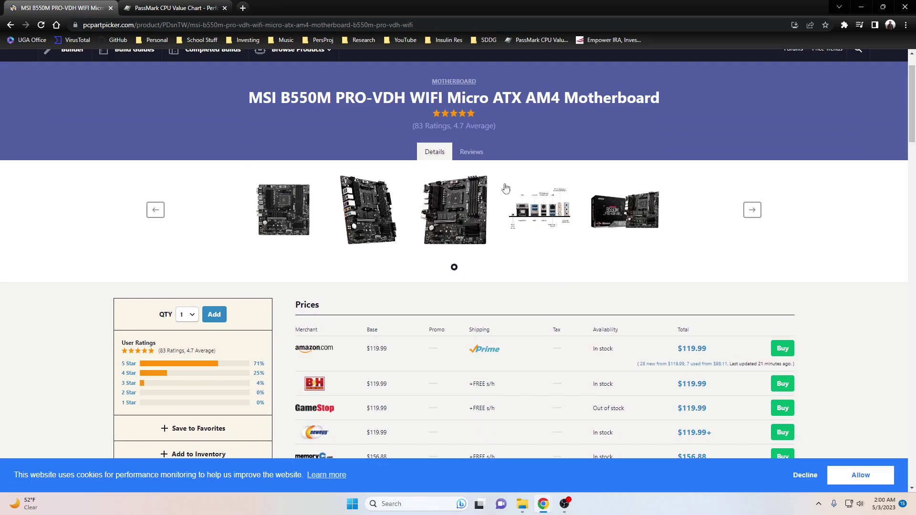
pyautogui.scroll(-3, 635, 168)
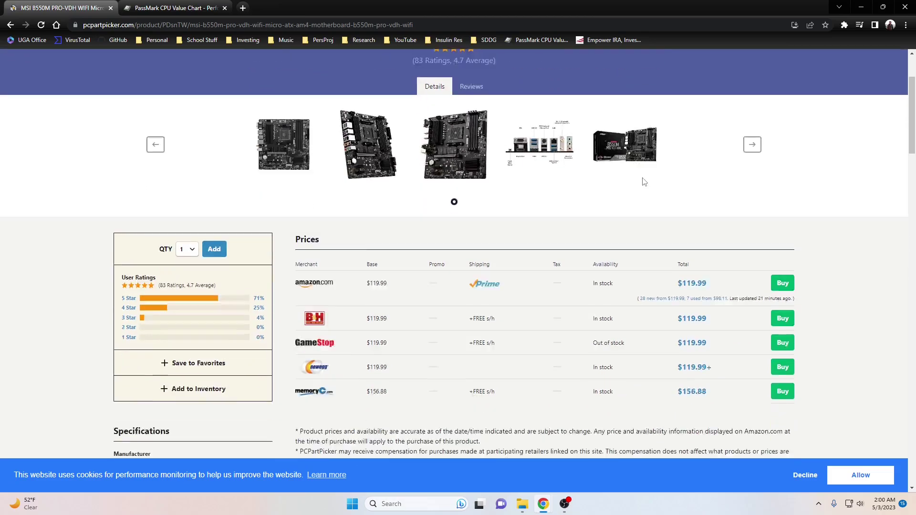
pyautogui.click(11, 25)
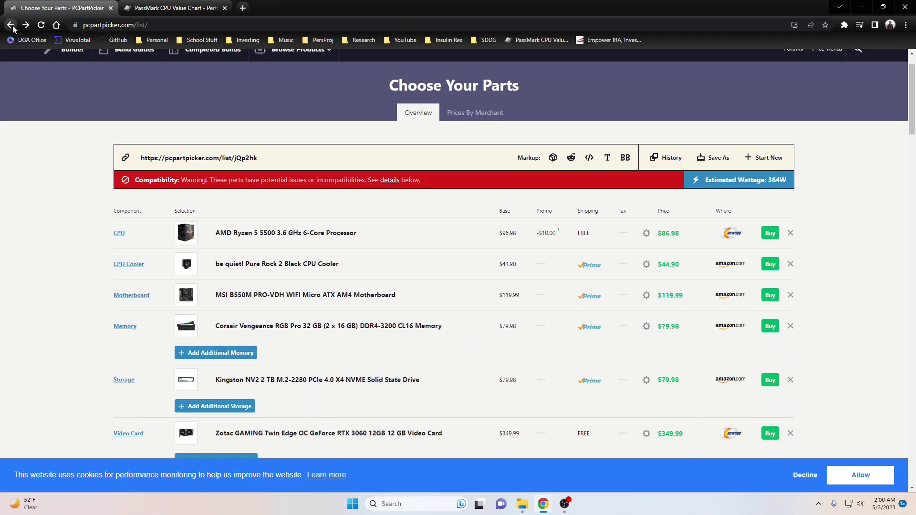
pyautogui.scroll(-2, 384, 216)
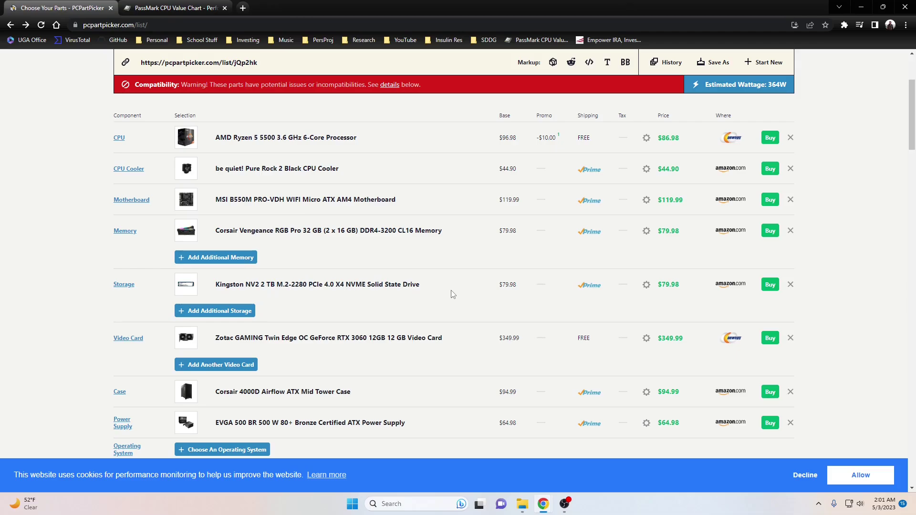
pyautogui.click(129, 286)
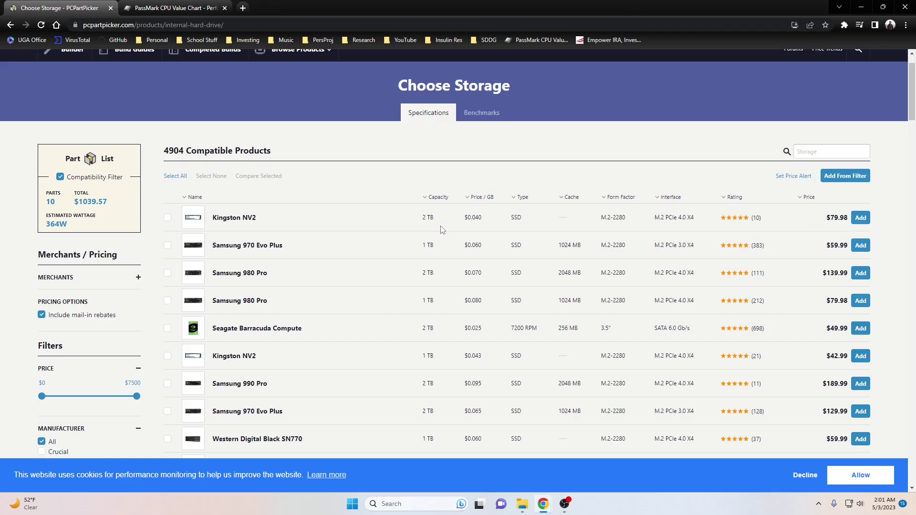
pyautogui.click(12, 25)
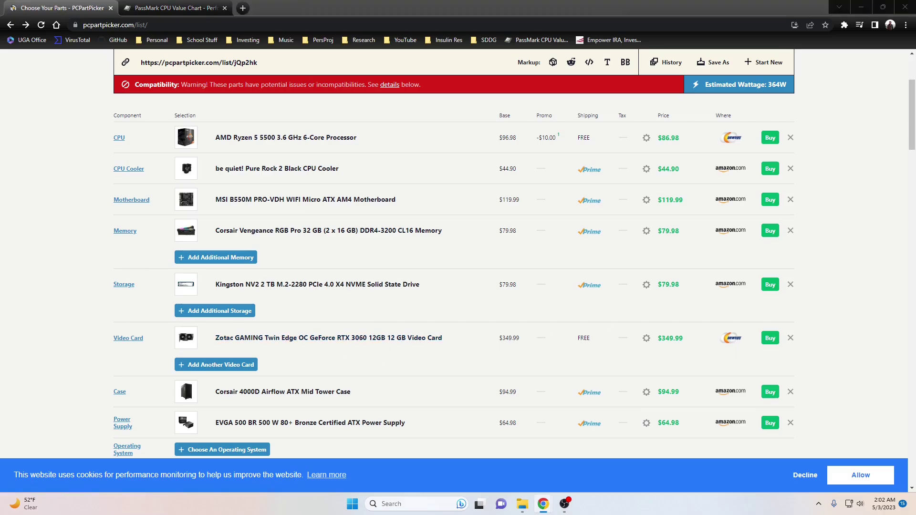
# Step: Dock Tim Dettmers' 'Which GPU(s) to Get for Deep Learning' article as a tab and skim it
pyautogui.moveTo(915, 14); pyautogui.dragTo(358, 6)
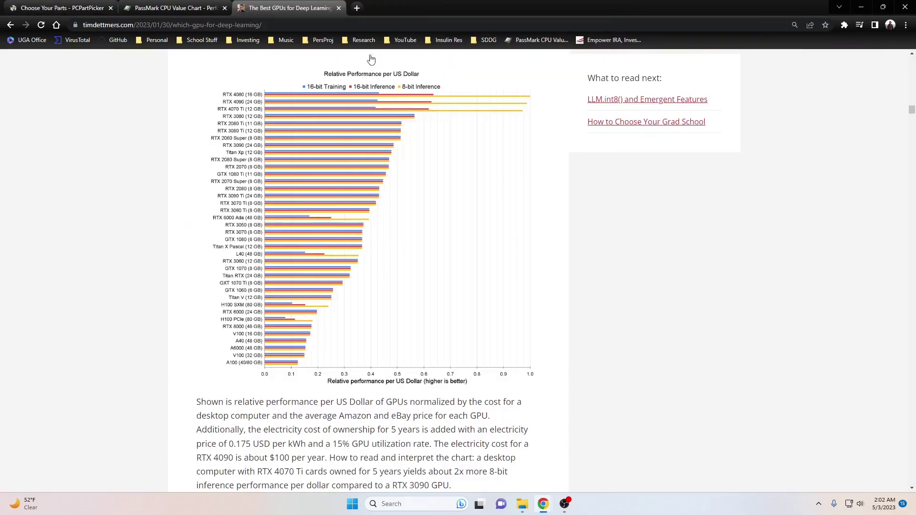
pyautogui.scroll(3, 372, 143)
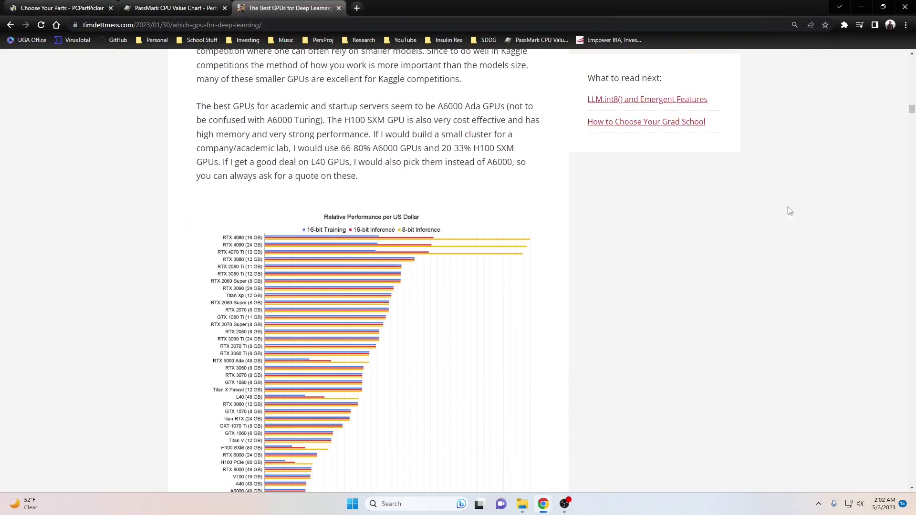
pyautogui.moveTo(912, 109); pyautogui.dragTo(910, 51)
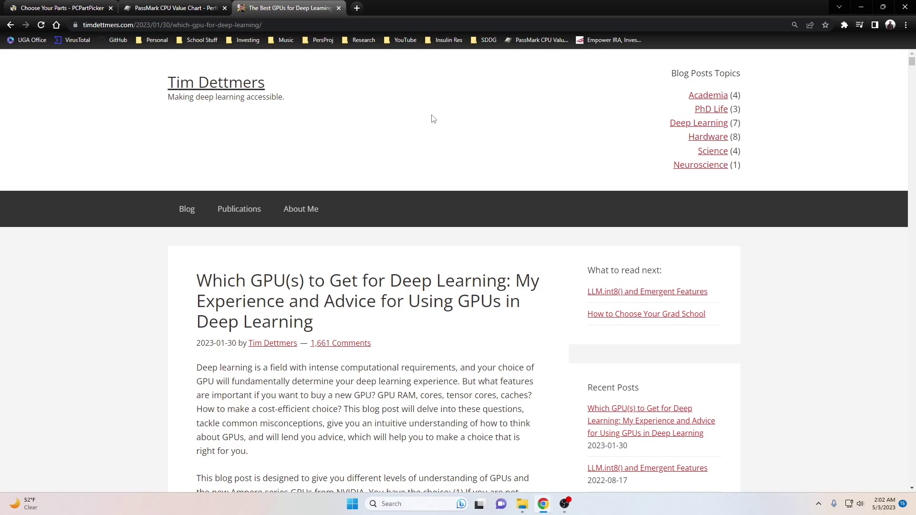
pyautogui.scroll(-2, 374, 104)
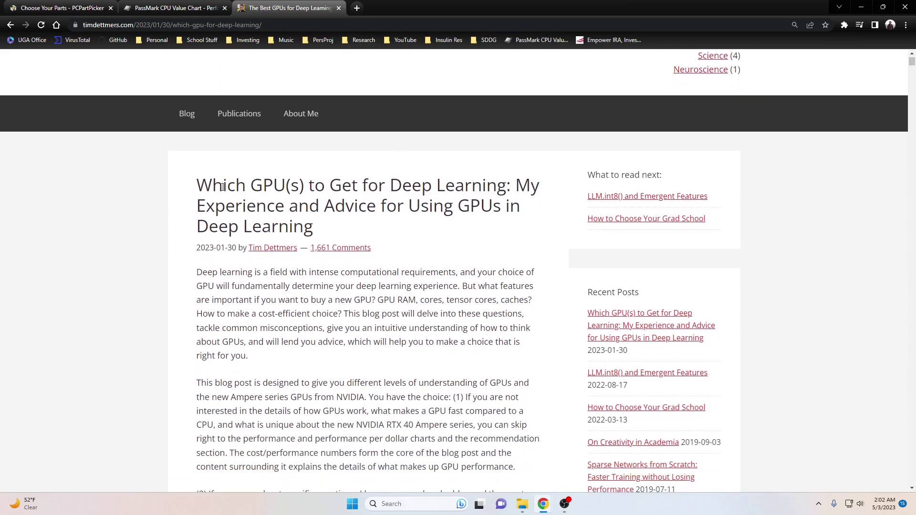
pyautogui.moveTo(198, 187); pyautogui.dragTo(317, 230)
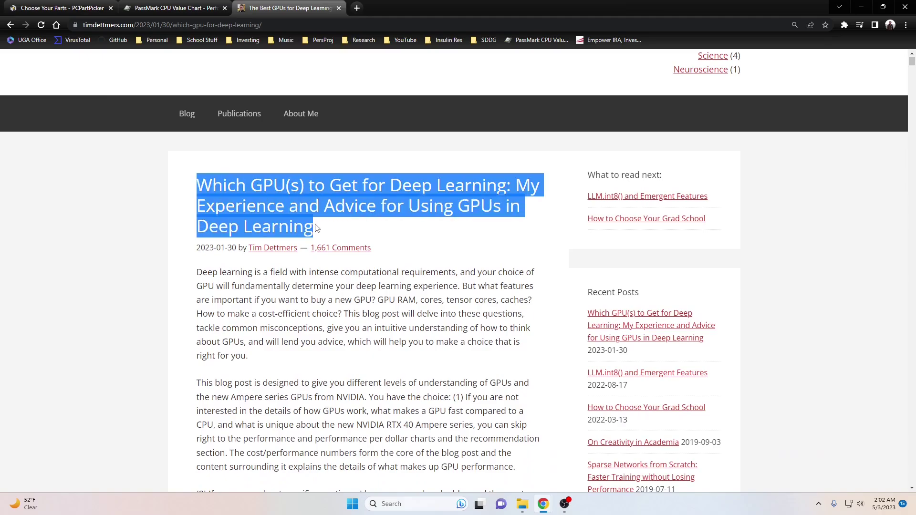
pyautogui.scroll(-20, 766, 177)
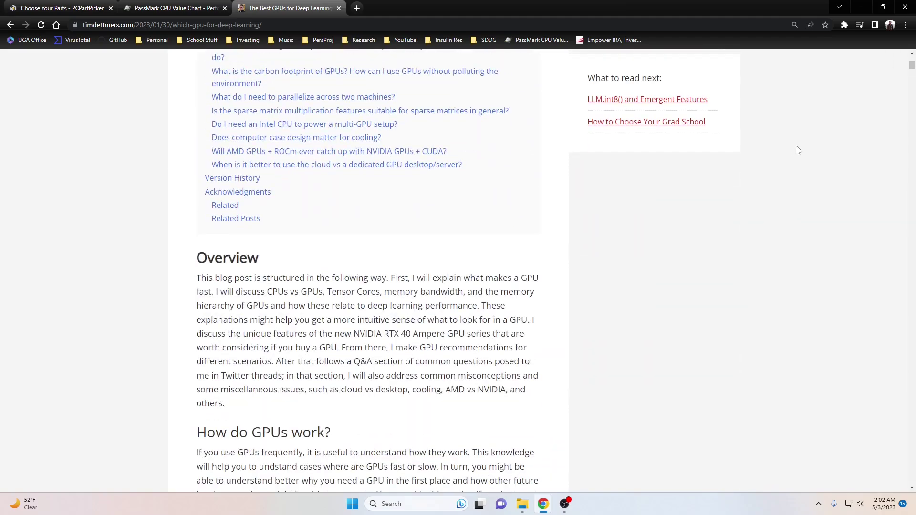
pyautogui.moveTo(911, 67); pyautogui.dragTo(912, 115)
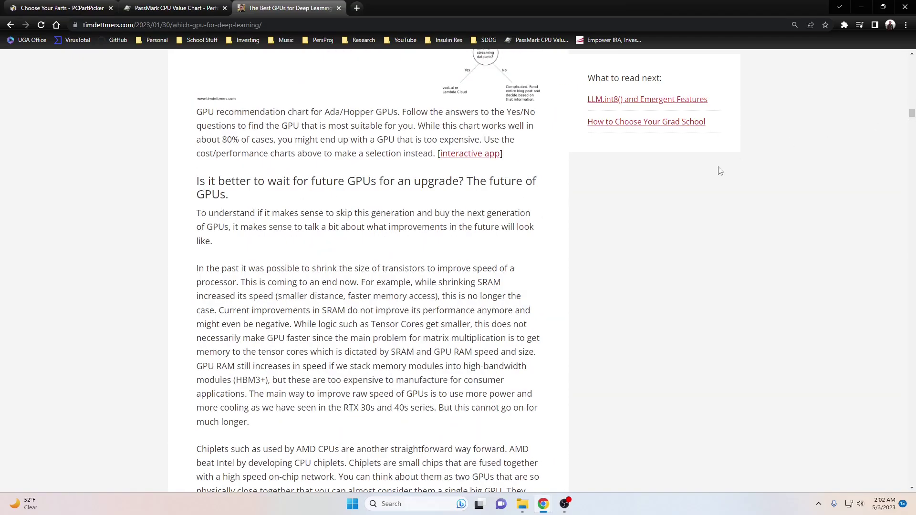
# Step: Scroll back to the Relative Performance per US Dollar chart topped by the RTX 4080 (16 GB)
pyautogui.scroll(5, 653, 190)
pyautogui.scroll(10, 652, 189)
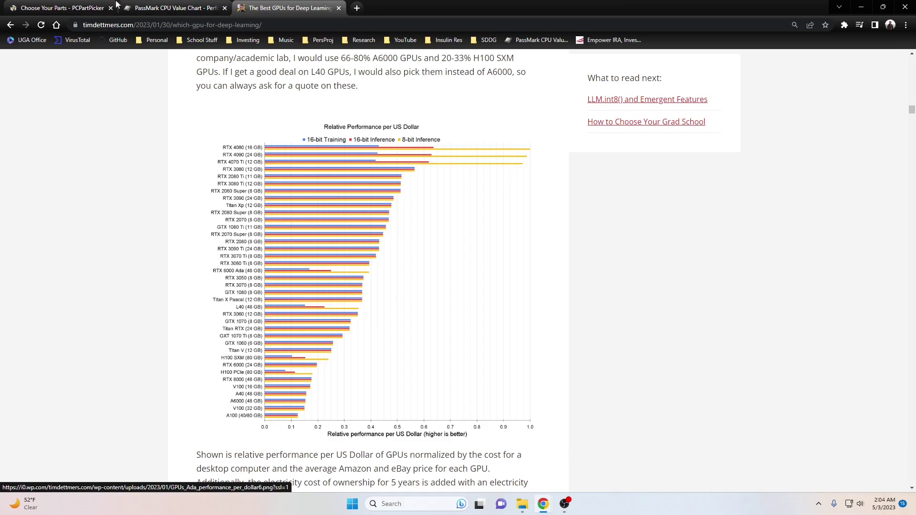
# Step: Review the Corsair 4000D Airflow case's product page ratings, then go back to the parts list showing it at $94.99
pyautogui.click(80, 7)
pyautogui.scroll(-4, 311, 299)
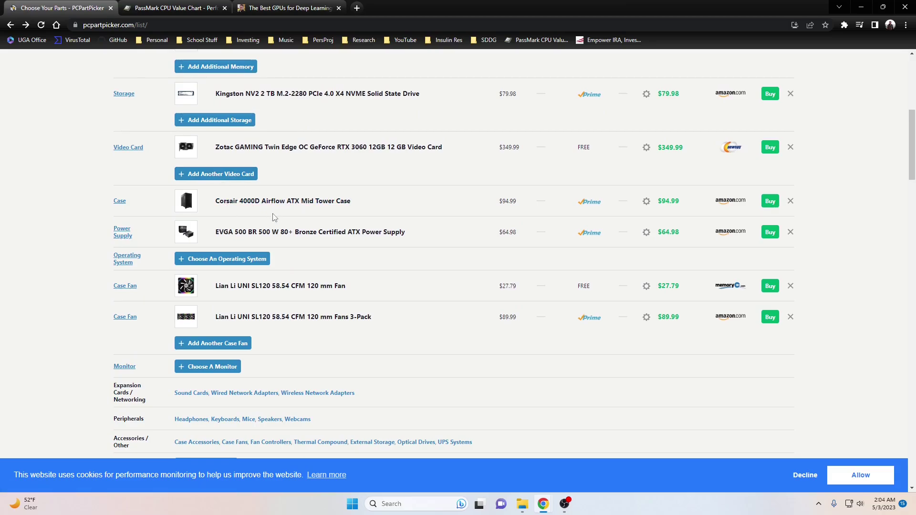
pyautogui.click(190, 210)
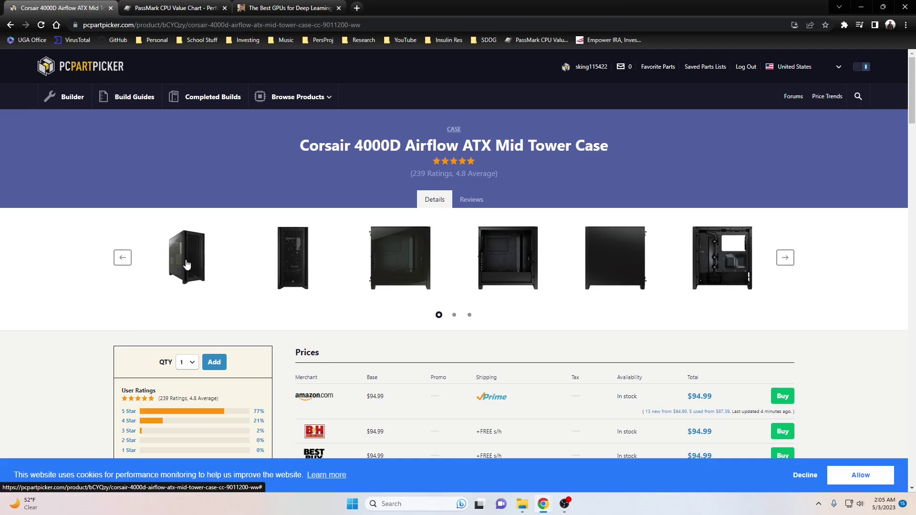
pyautogui.scroll(-5, 280, 256)
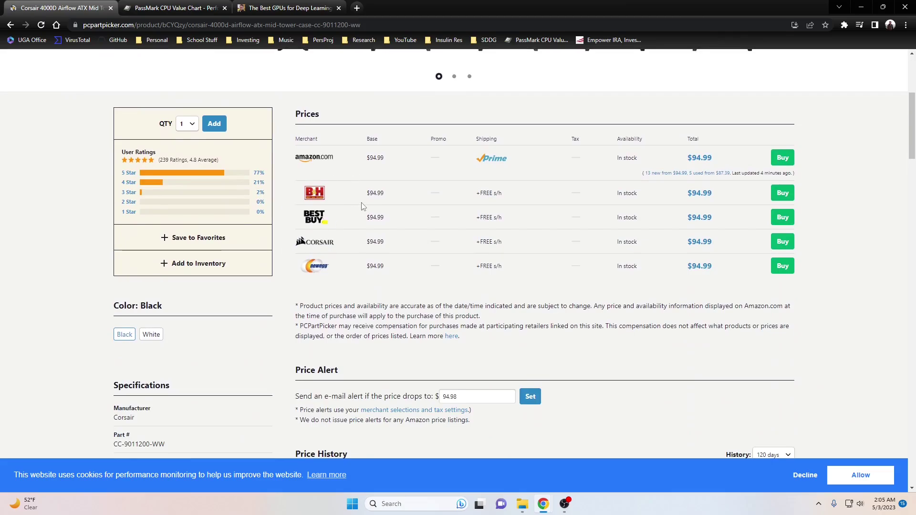
pyautogui.moveTo(159, 160); pyautogui.dragTo(218, 159)
pyautogui.click(222, 160)
pyautogui.scroll(4, 212, 157)
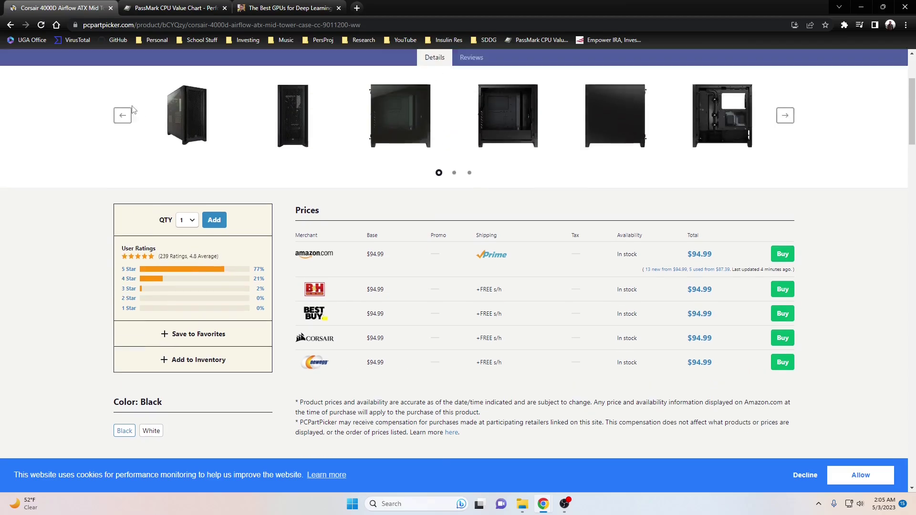
pyautogui.click(10, 25)
pyautogui.scroll(-2, 201, 134)
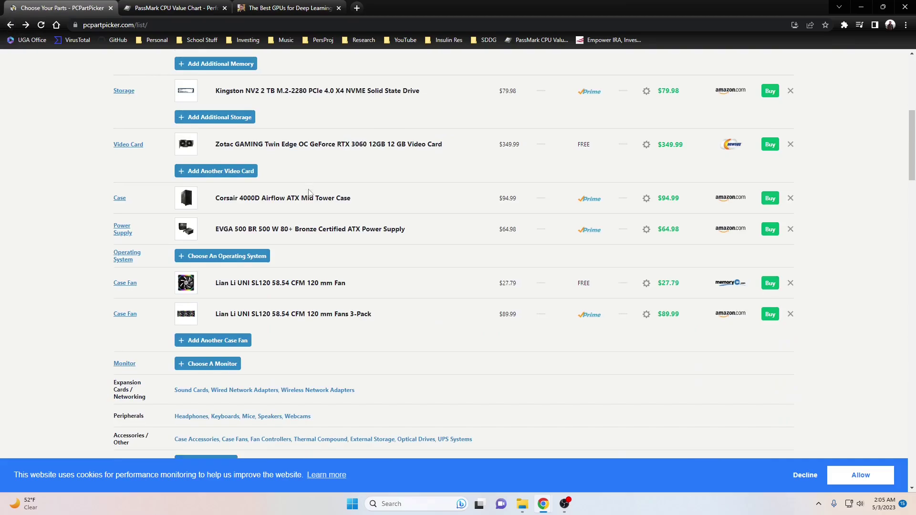
pyautogui.scroll(1, 248, 186)
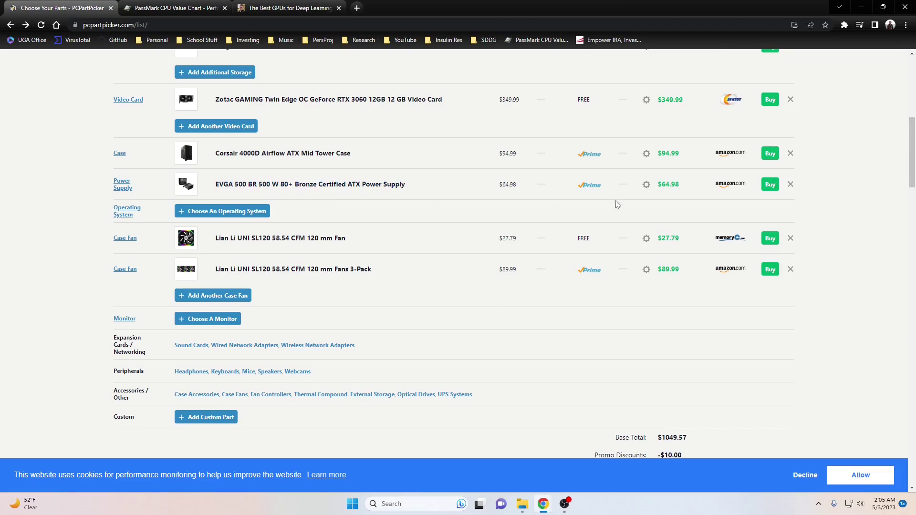
pyautogui.moveTo(688, 185); pyautogui.dragTo(658, 185)
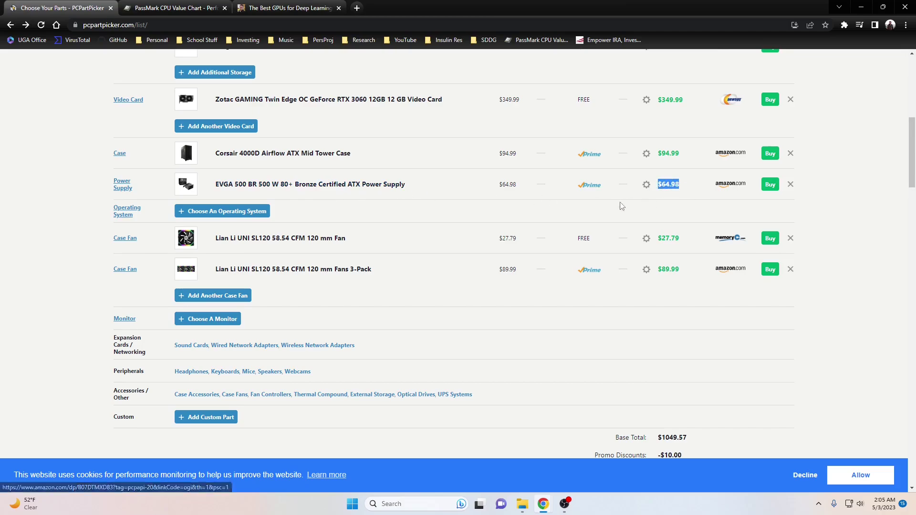
pyautogui.click(535, 206)
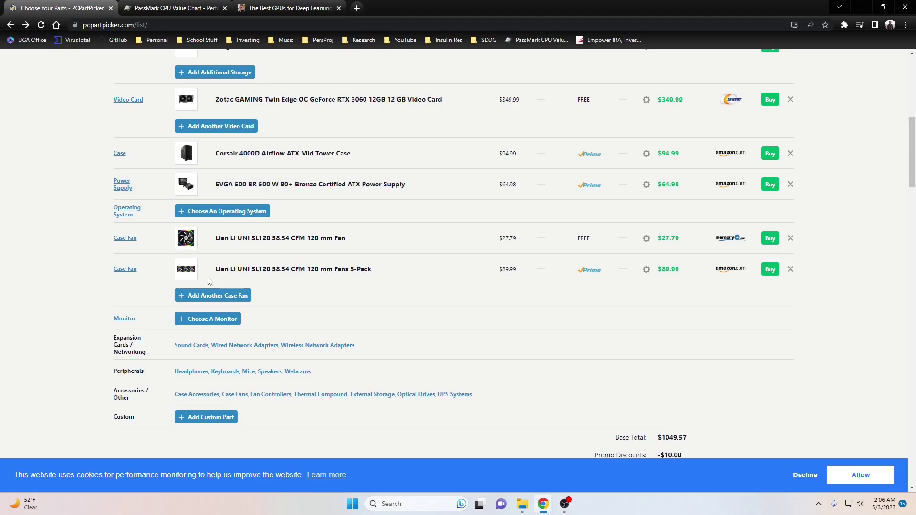
pyautogui.click(262, 275)
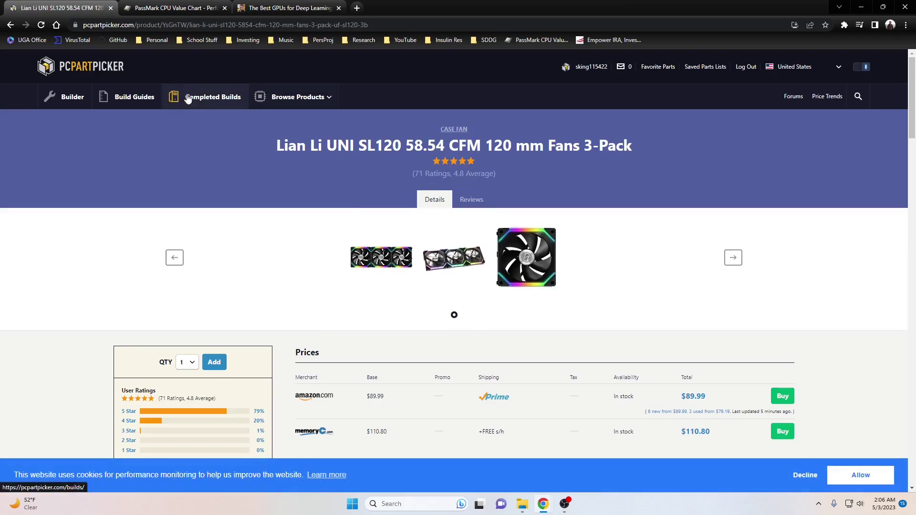
pyautogui.click(11, 25)
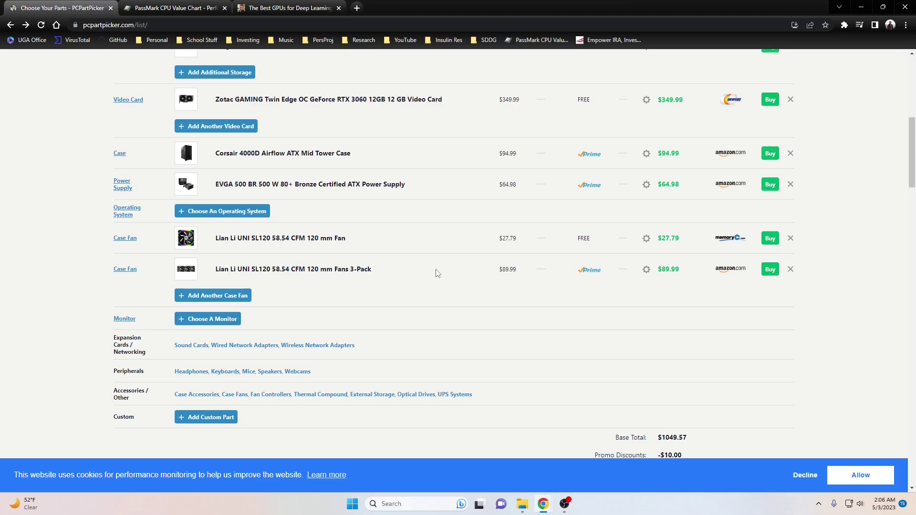
pyautogui.scroll(6, 442, 258)
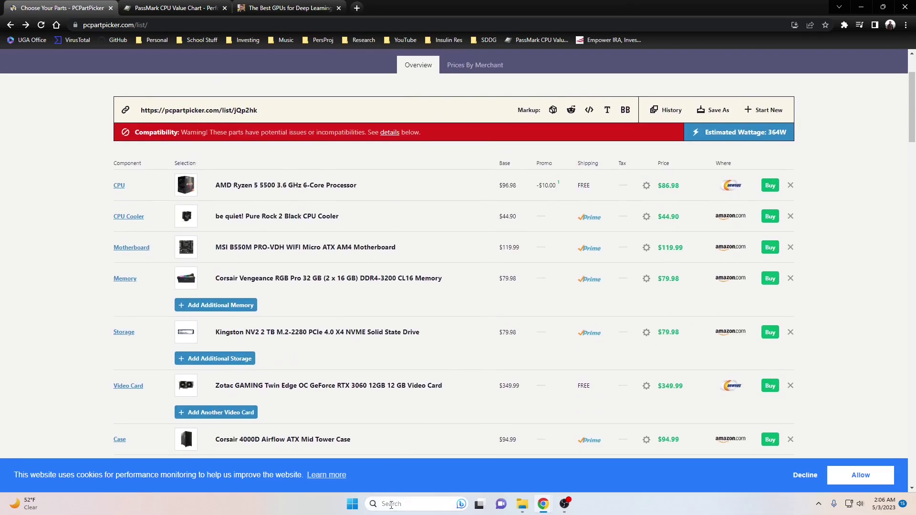
# Step: Launch Windows Calculator and enter 87 as the starting amount
pyautogui.click(391, 502)
pyautogui.write('cal')
pyautogui.press('Return')
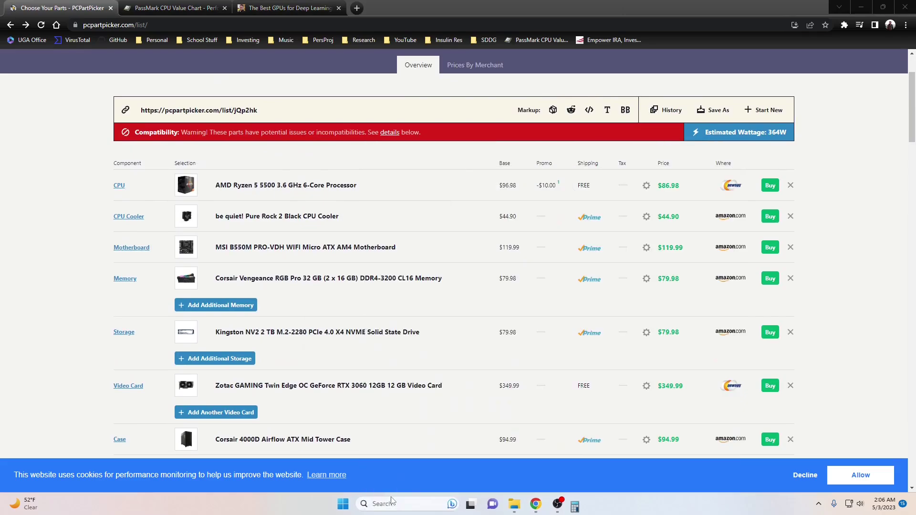
pyautogui.moveTo(367, 152); pyautogui.dragTo(326, 119)
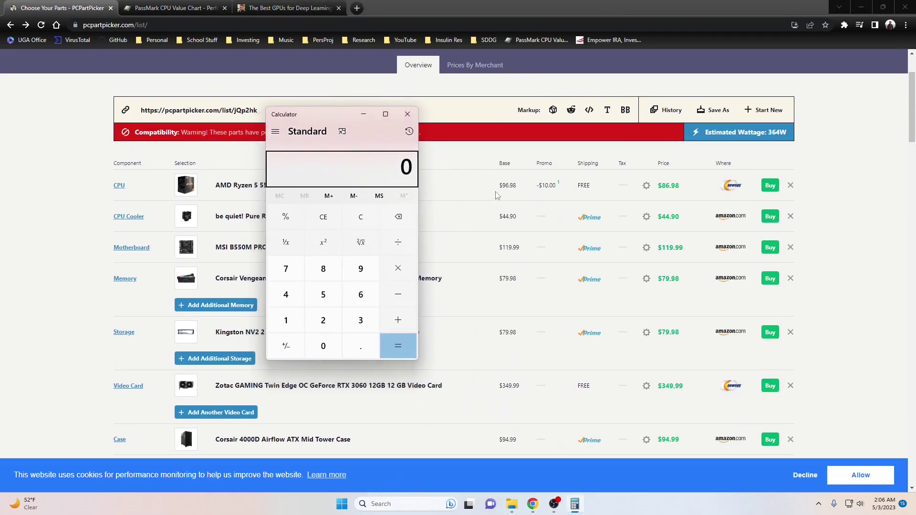
pyautogui.click(333, 270)
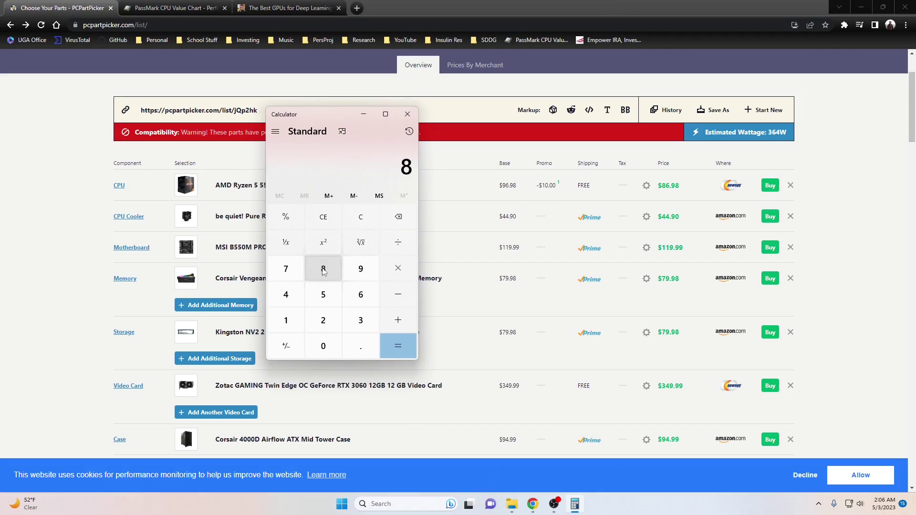
pyautogui.click(286, 268)
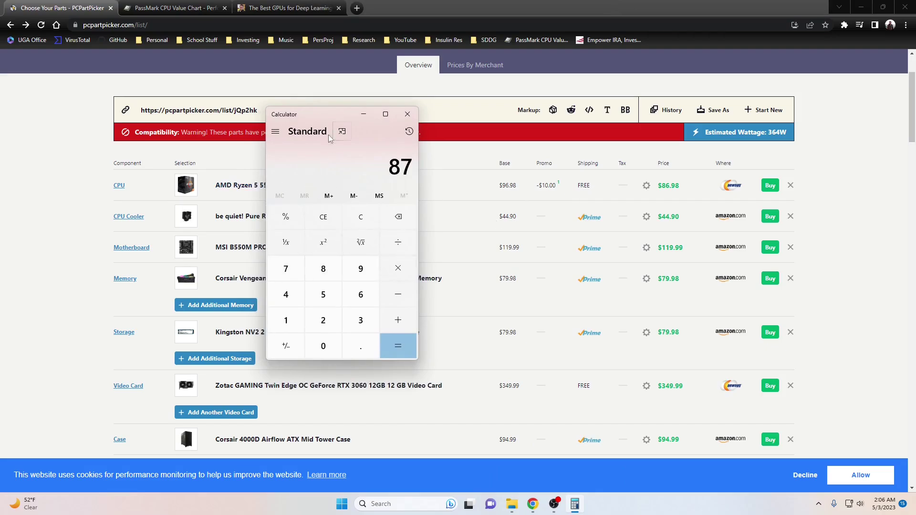
pyautogui.moveTo(334, 115); pyautogui.dragTo(392, 117)
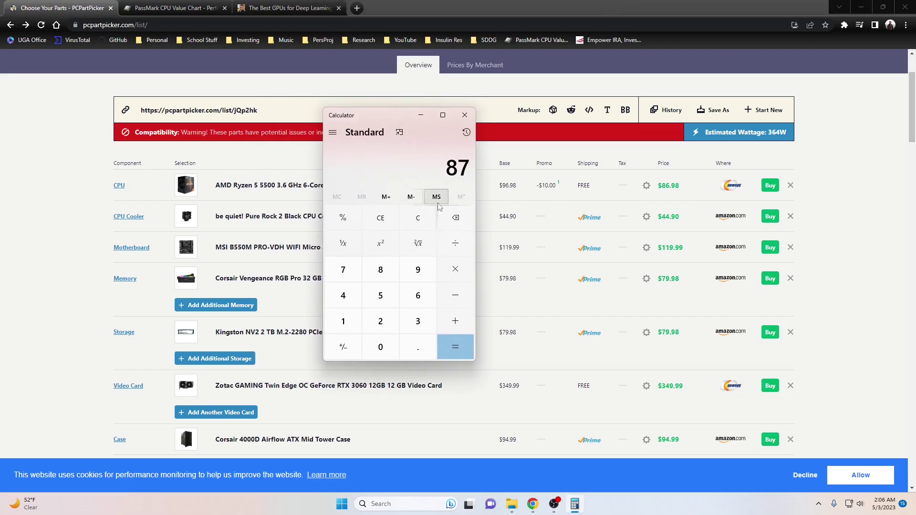
# Step: Add 120 and 65 to 87, bringing the total to 272
pyautogui.click(455, 321)
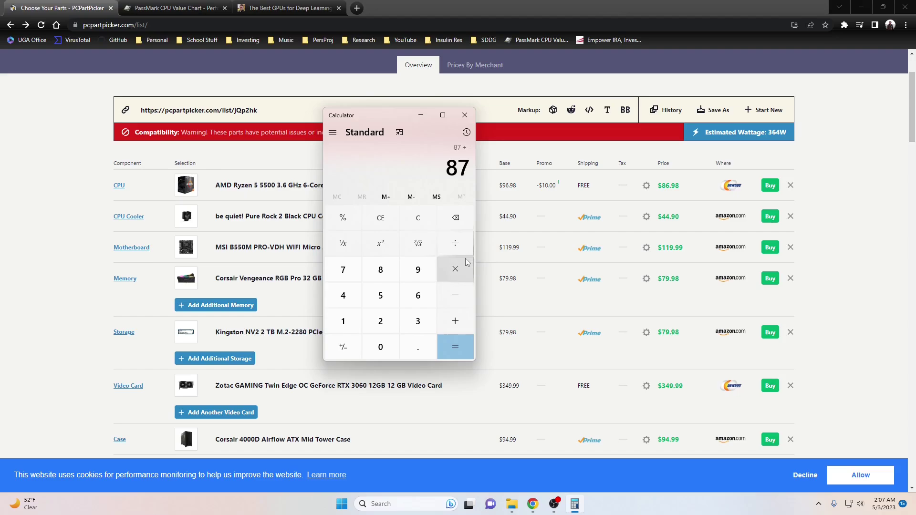
pyautogui.click(342, 321)
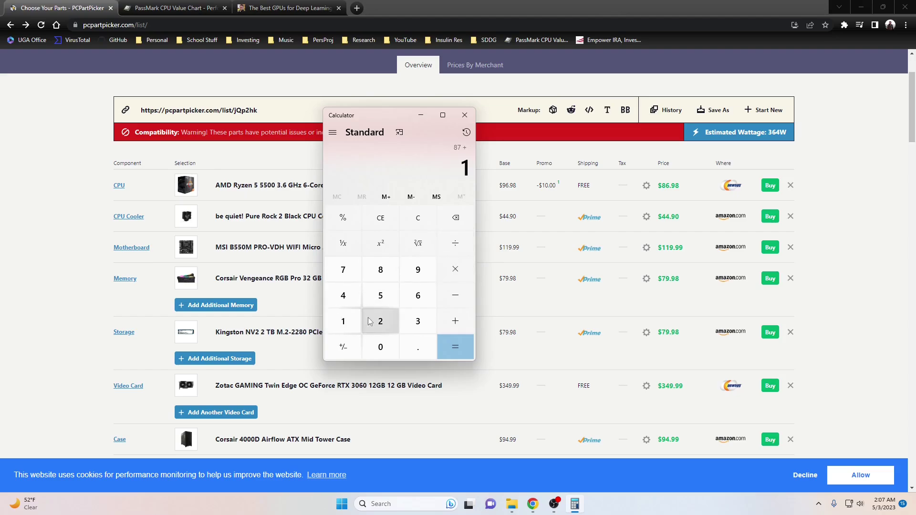
pyautogui.click(381, 321)
pyautogui.click(380, 347)
pyautogui.click(450, 323)
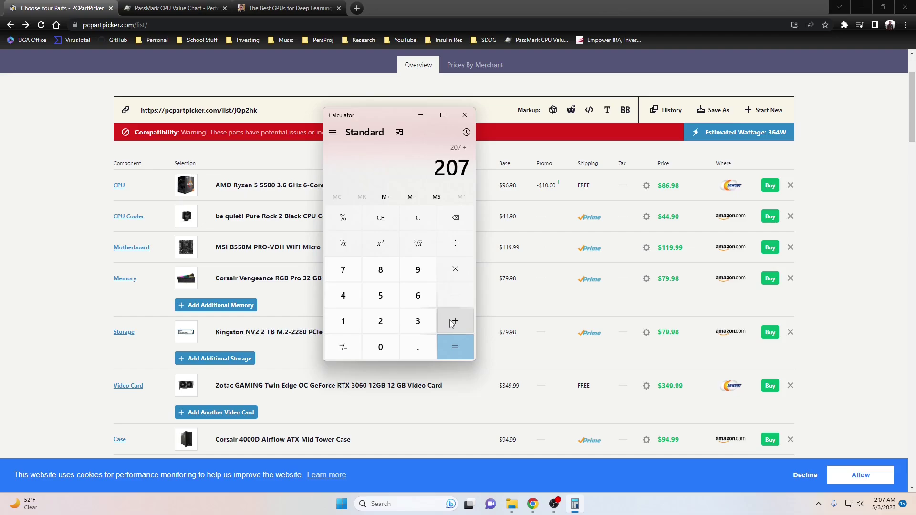
pyautogui.click(418, 296)
pyautogui.click(380, 295)
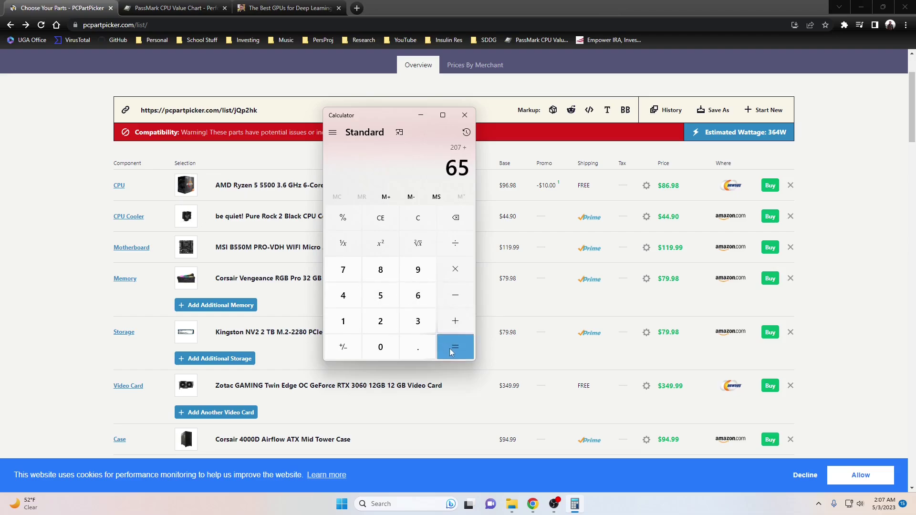
pyautogui.click(452, 351)
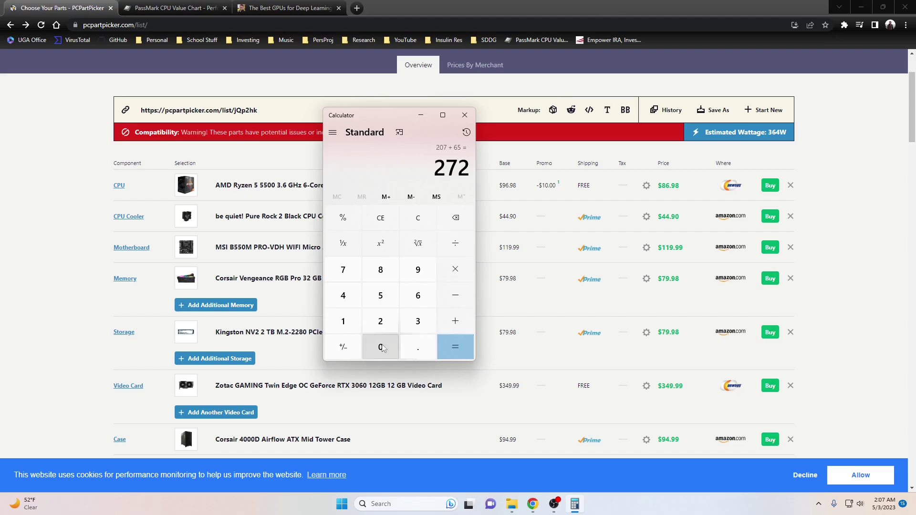
# Step: Add 50 and then 350, bringing the total to 672
pyautogui.click(454, 326)
pyautogui.click(381, 294)
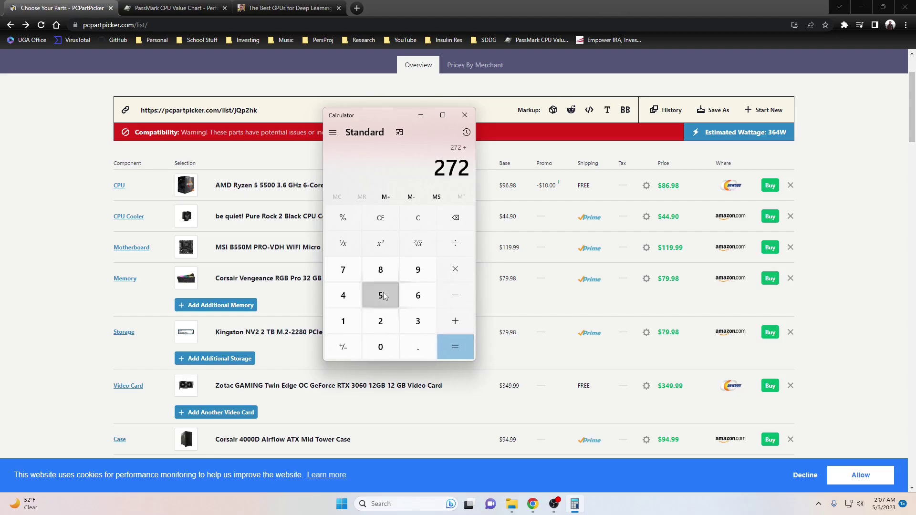
pyautogui.click(380, 346)
pyautogui.click(455, 346)
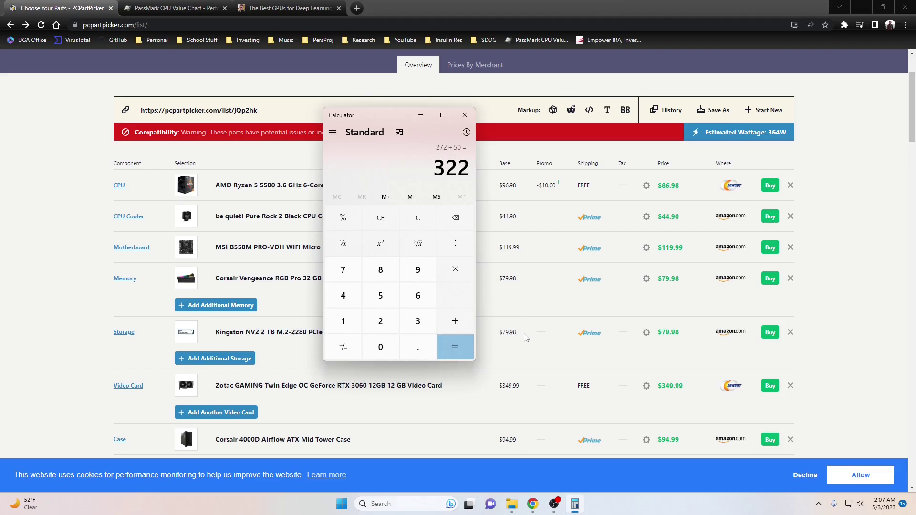
pyautogui.scroll(-2, 524, 329)
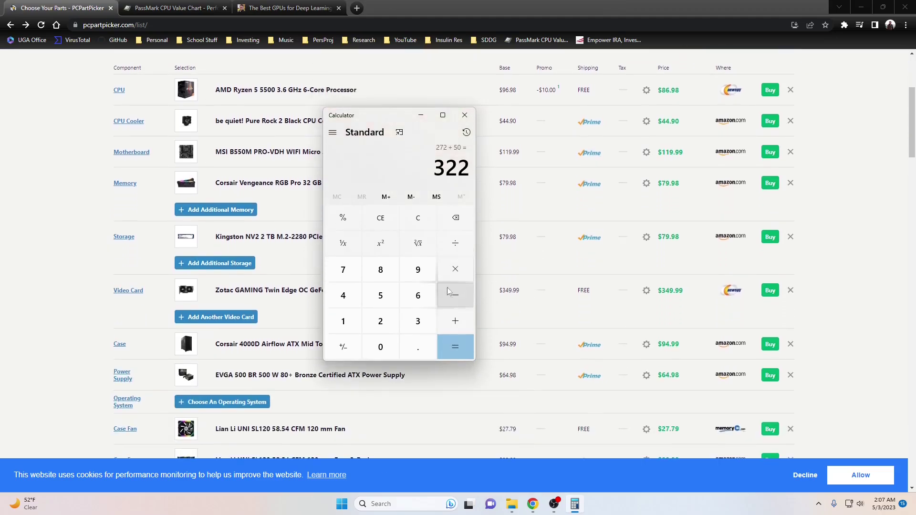
pyautogui.click(456, 322)
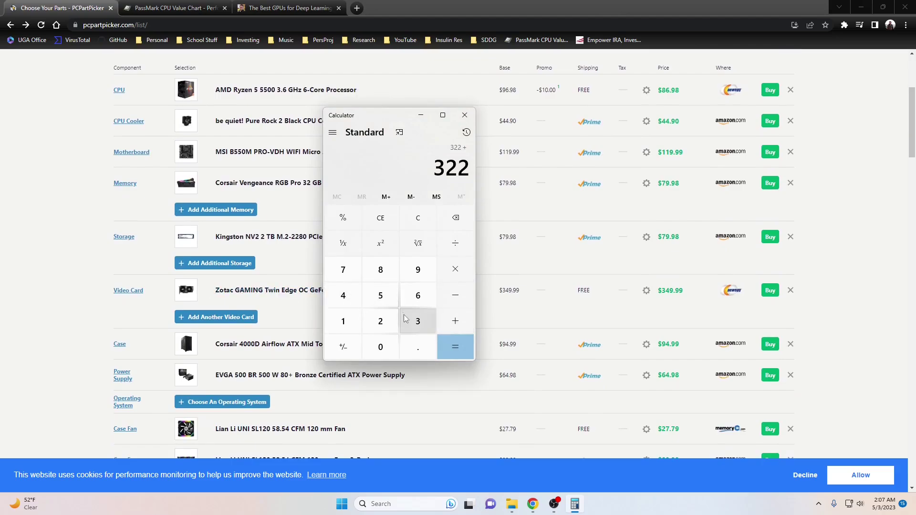
pyautogui.click(417, 321)
pyautogui.click(380, 295)
pyautogui.click(392, 350)
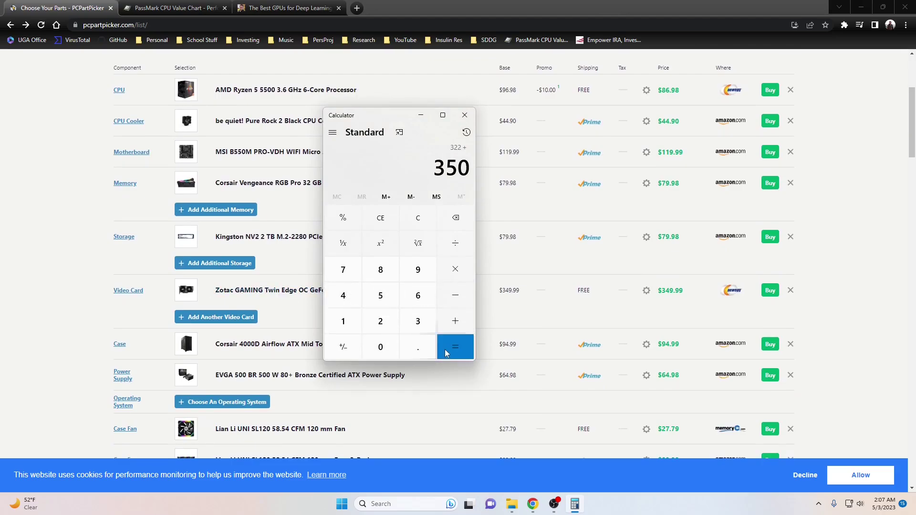
pyautogui.click(456, 347)
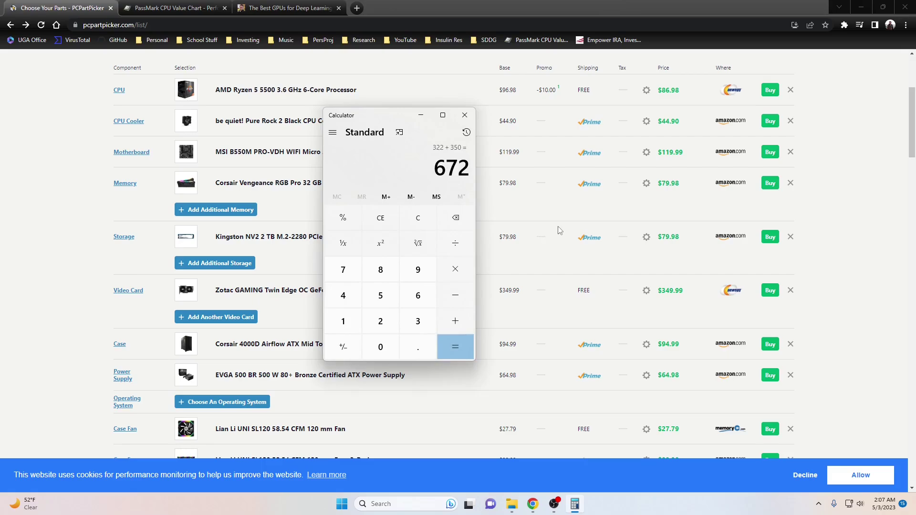
# Step: Add 95 to reach 767, then enter 65 as the next amount
pyautogui.scroll(-2, 558, 236)
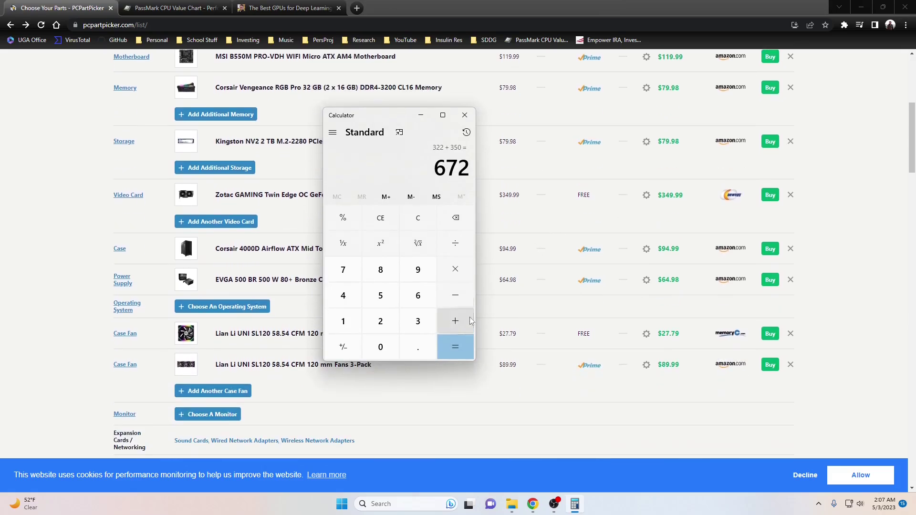
pyautogui.click(462, 323)
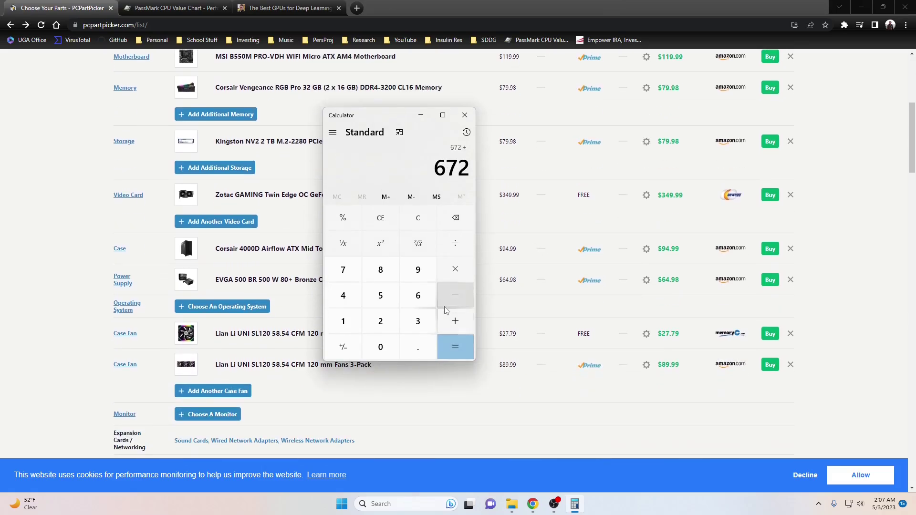
pyautogui.click(418, 271)
pyautogui.click(380, 296)
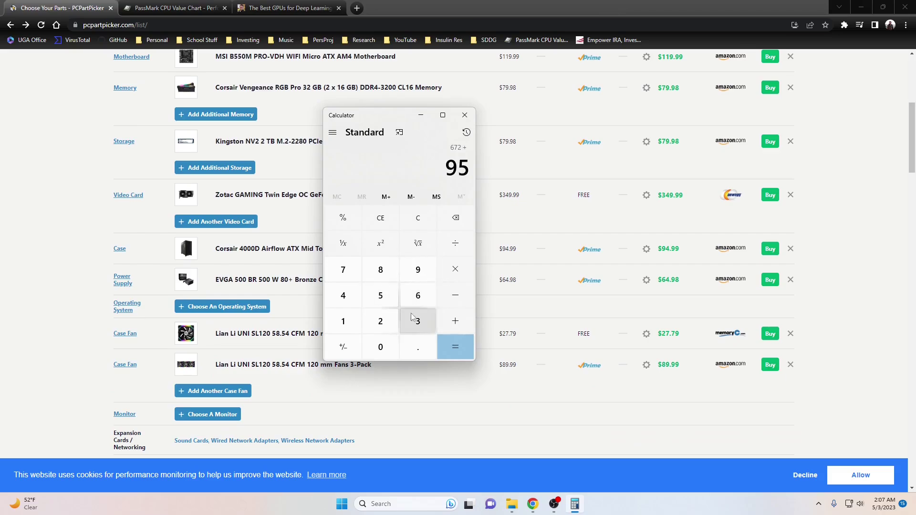
pyautogui.click(461, 352)
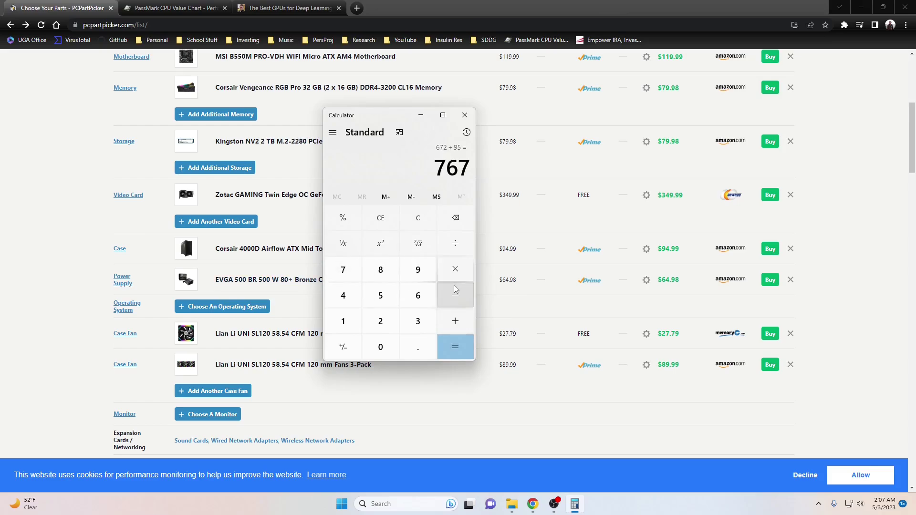
pyautogui.click(457, 329)
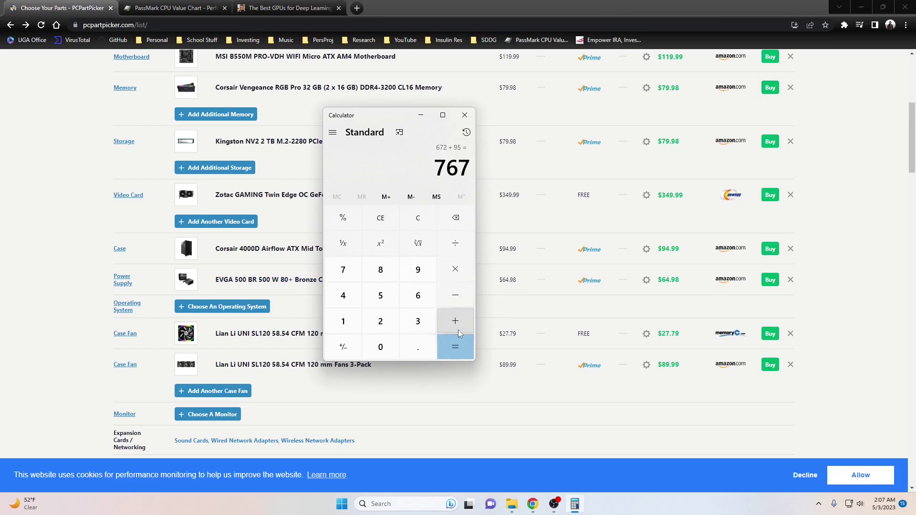
pyautogui.click(421, 301)
pyautogui.click(380, 297)
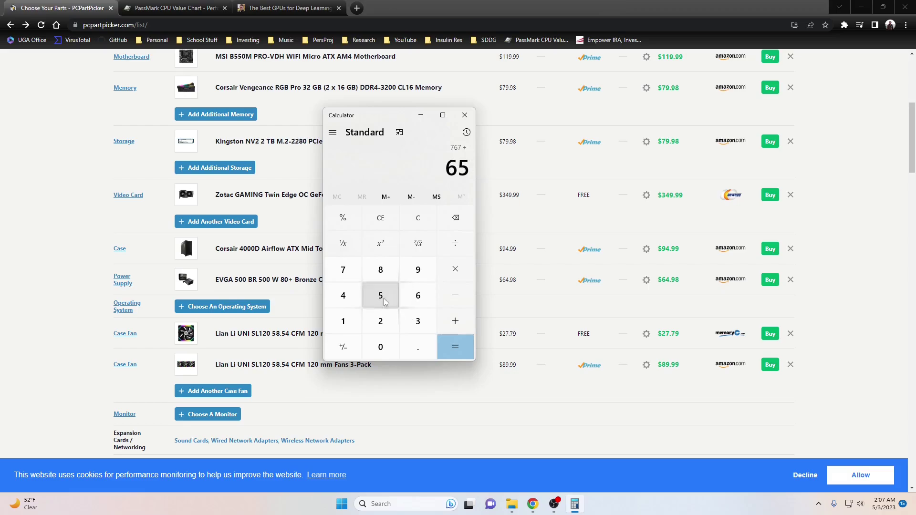
pyautogui.click(449, 346)
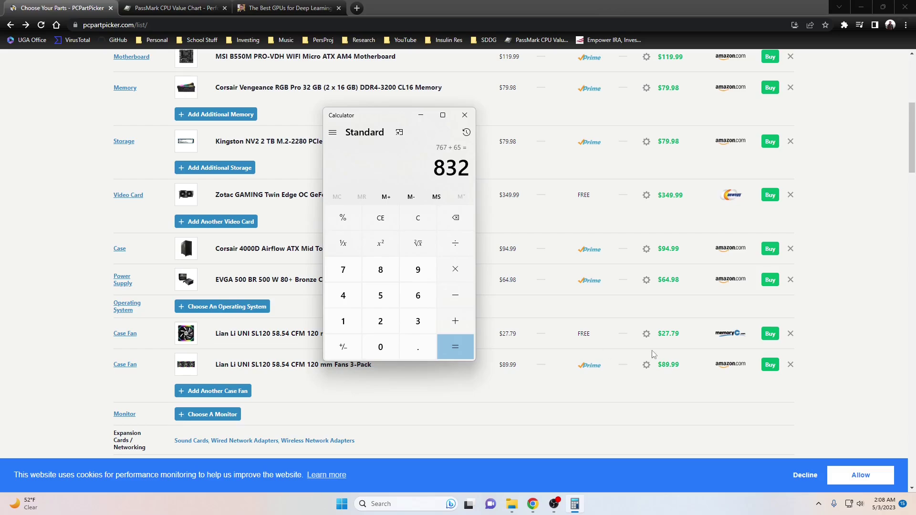
pyautogui.click(494, 425)
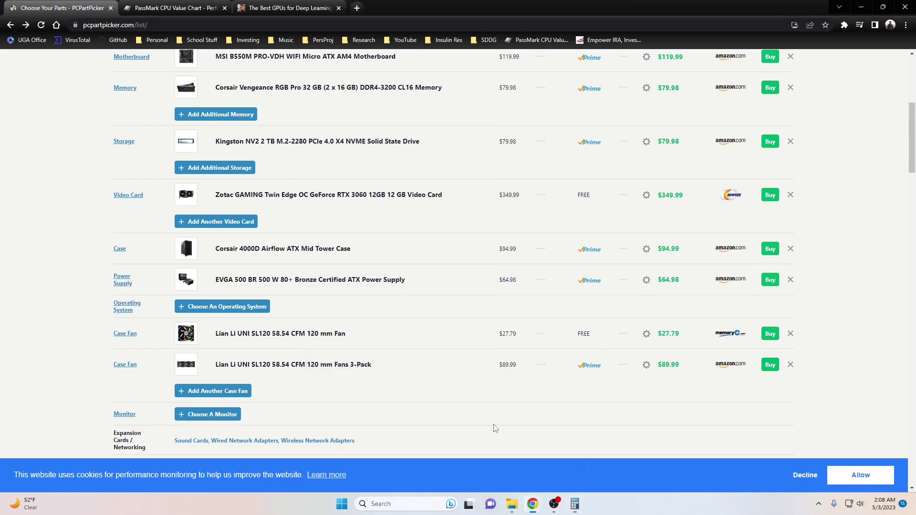
pyautogui.click(574, 505)
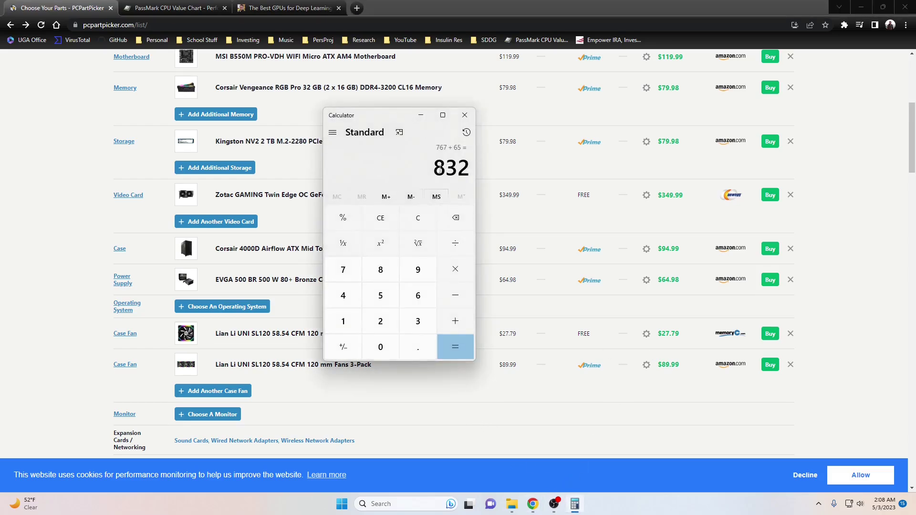
pyautogui.moveTo(440, 170); pyautogui.dragTo(469, 167)
pyautogui.click(577, 402)
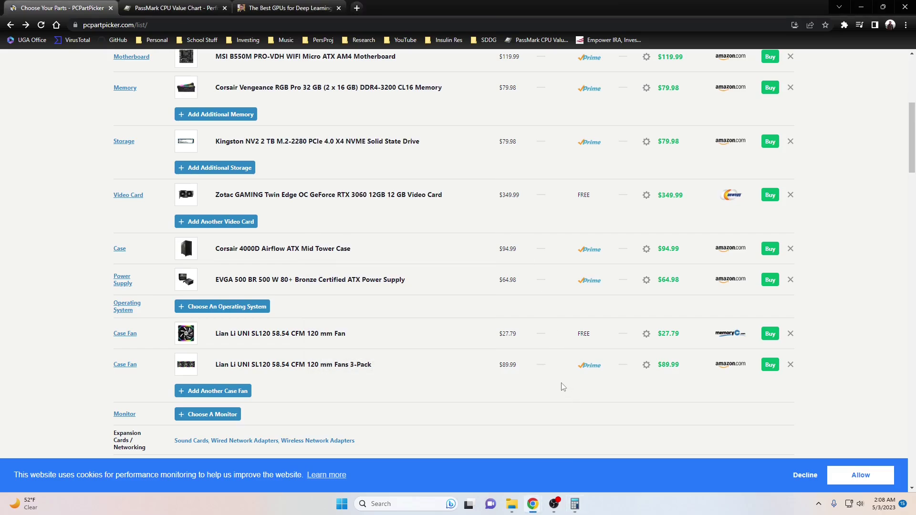
pyautogui.click(574, 505)
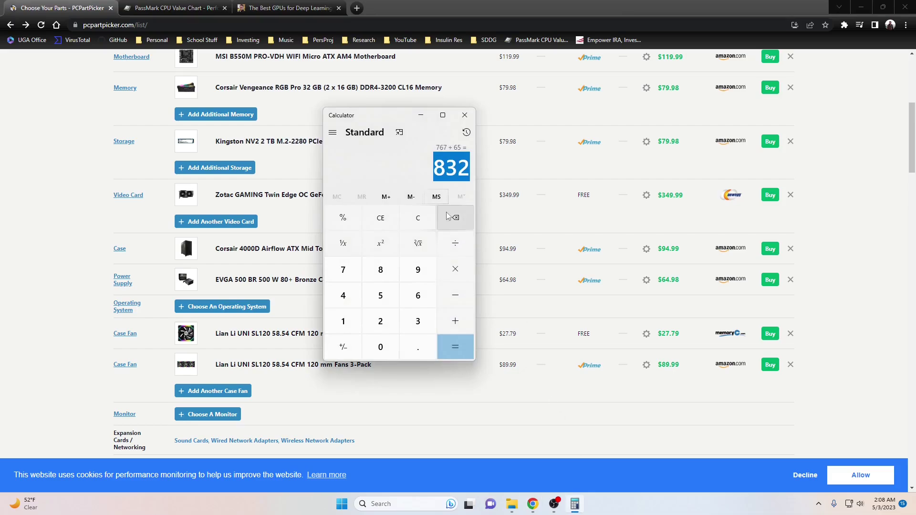
pyautogui.click(469, 187)
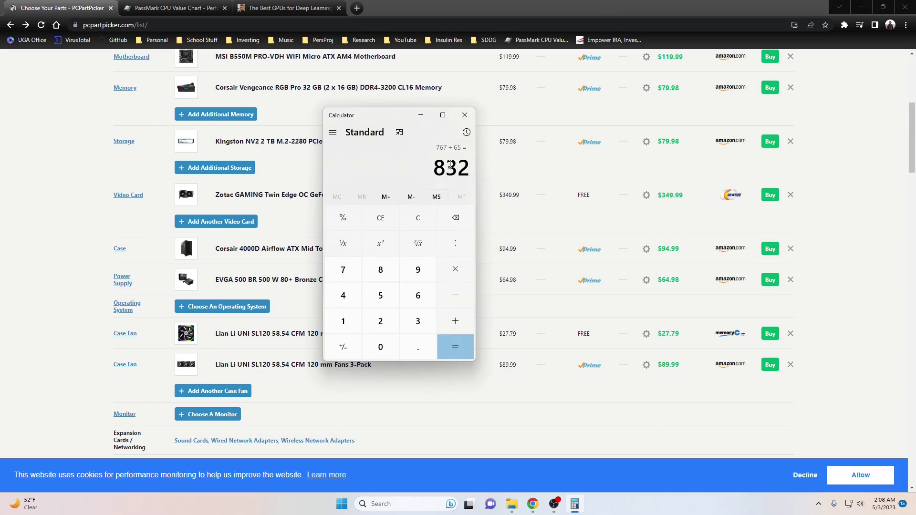
pyautogui.moveTo(466, 169); pyautogui.dragTo(433, 168)
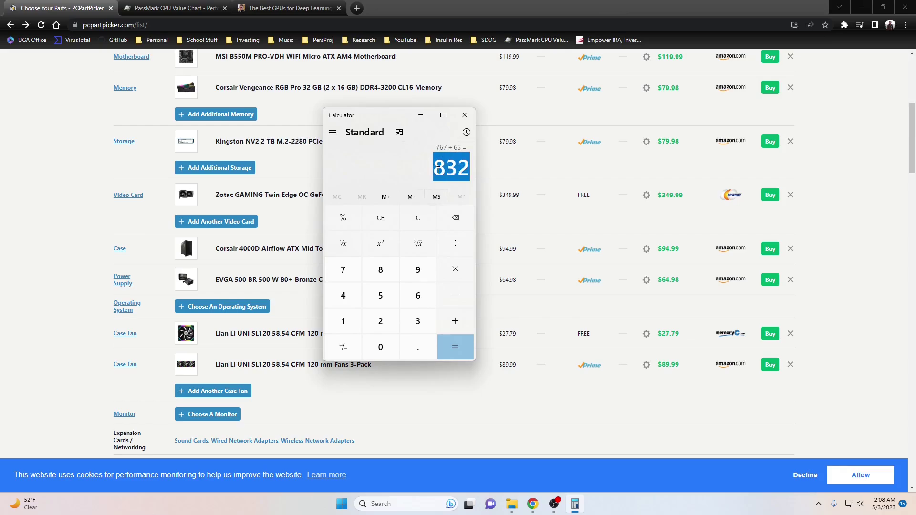
# Step: Close Calculator to reveal the full parts list, including the Zotac RTX 3060 at $349.99
pyautogui.click(465, 115)
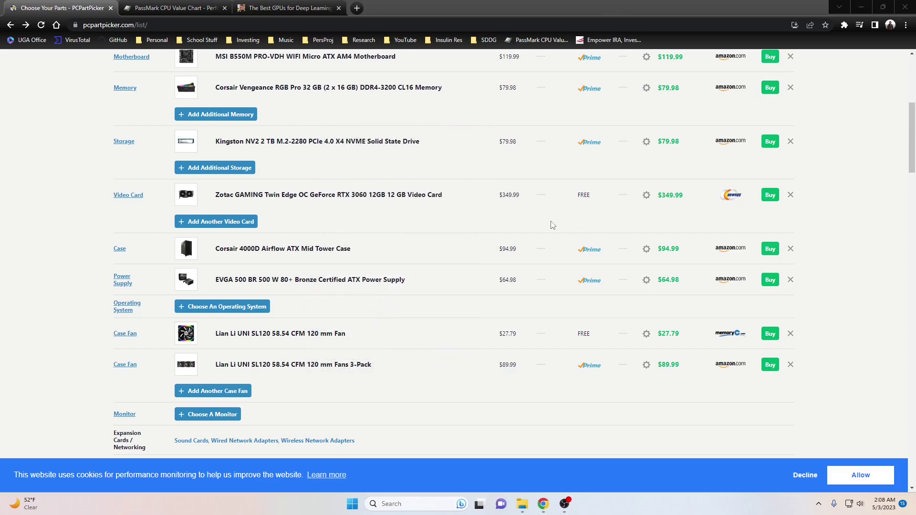